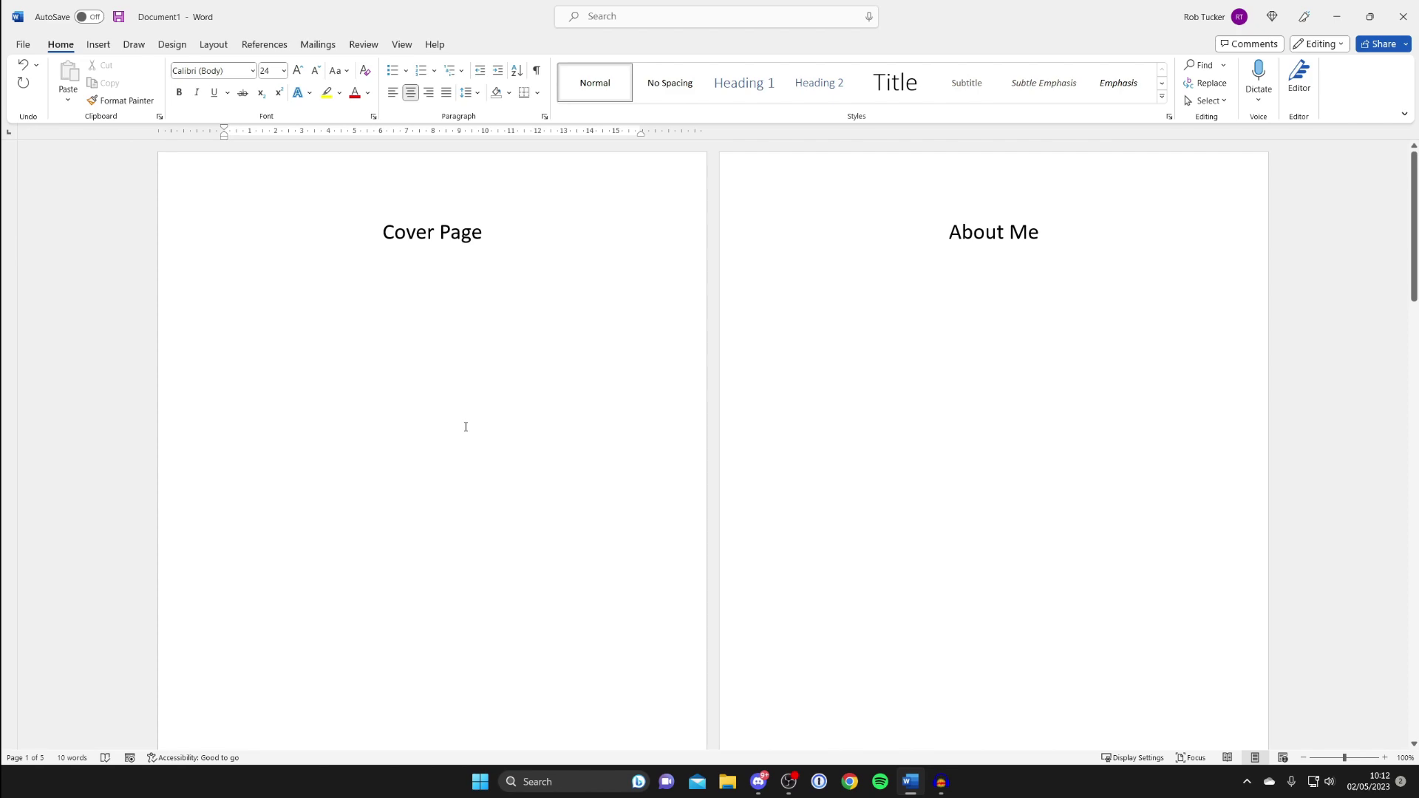
# - Select the Chapter 1 through Chapter 3 pages and copy them
pyautogui.scroll(-8, 466, 426)
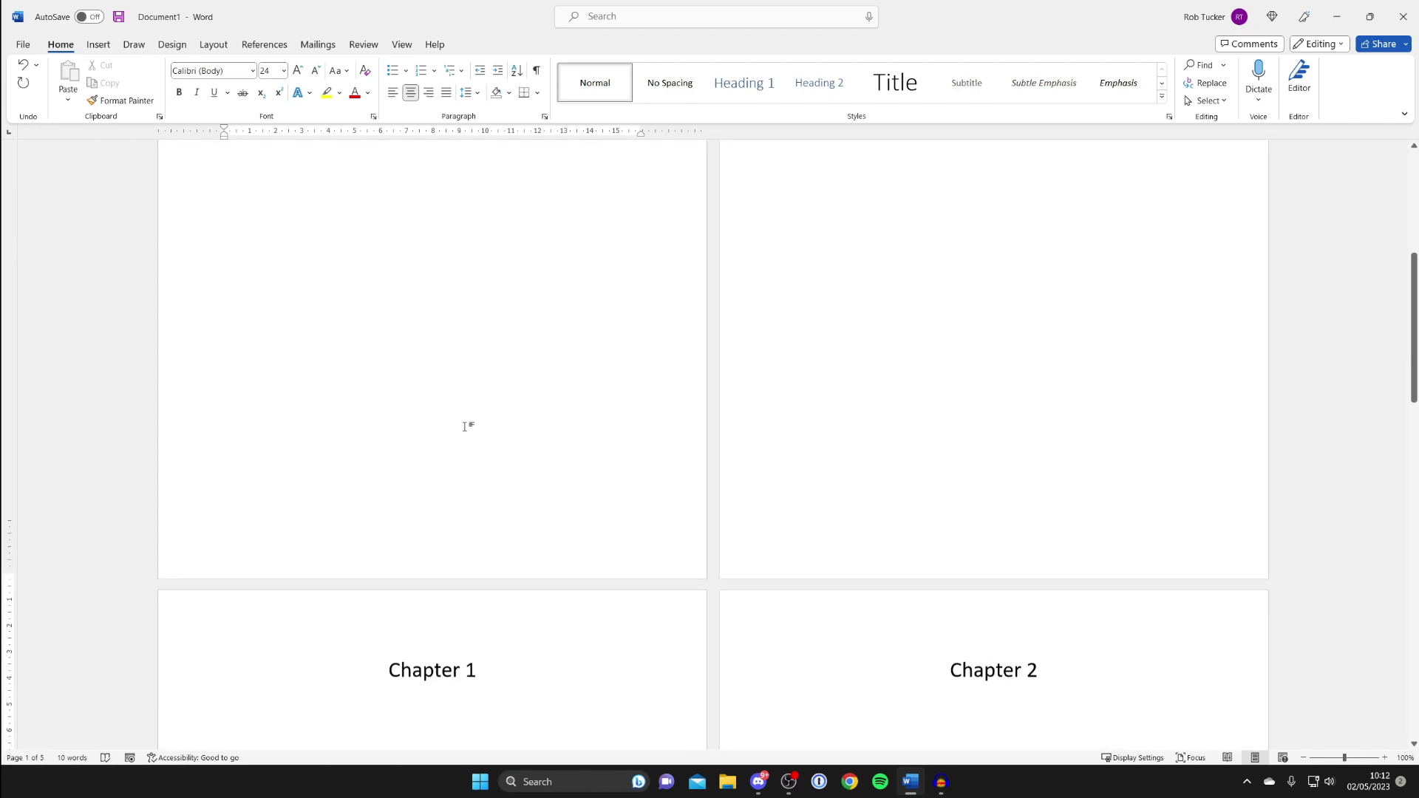
pyautogui.scroll(-6, 466, 426)
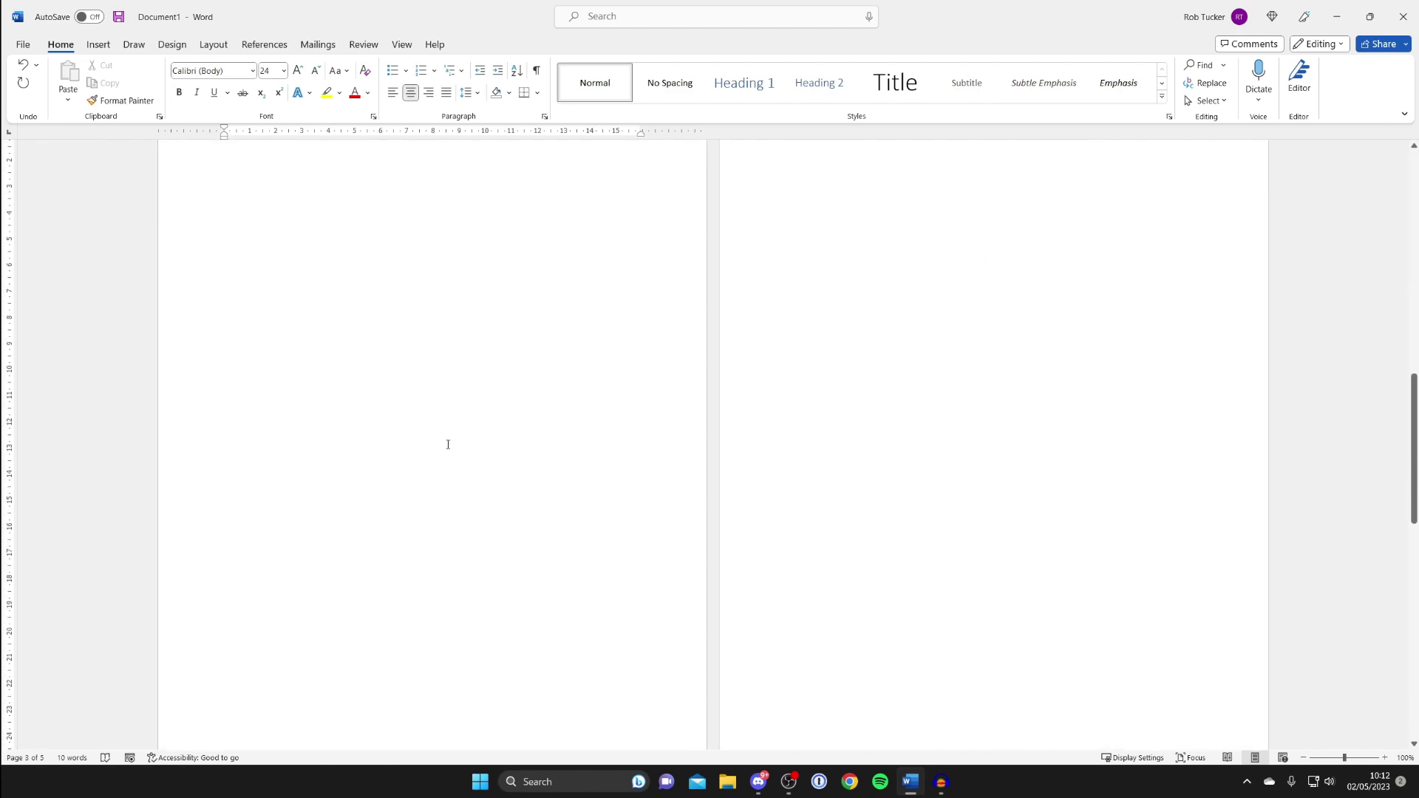
pyautogui.scroll(-2, 447, 444)
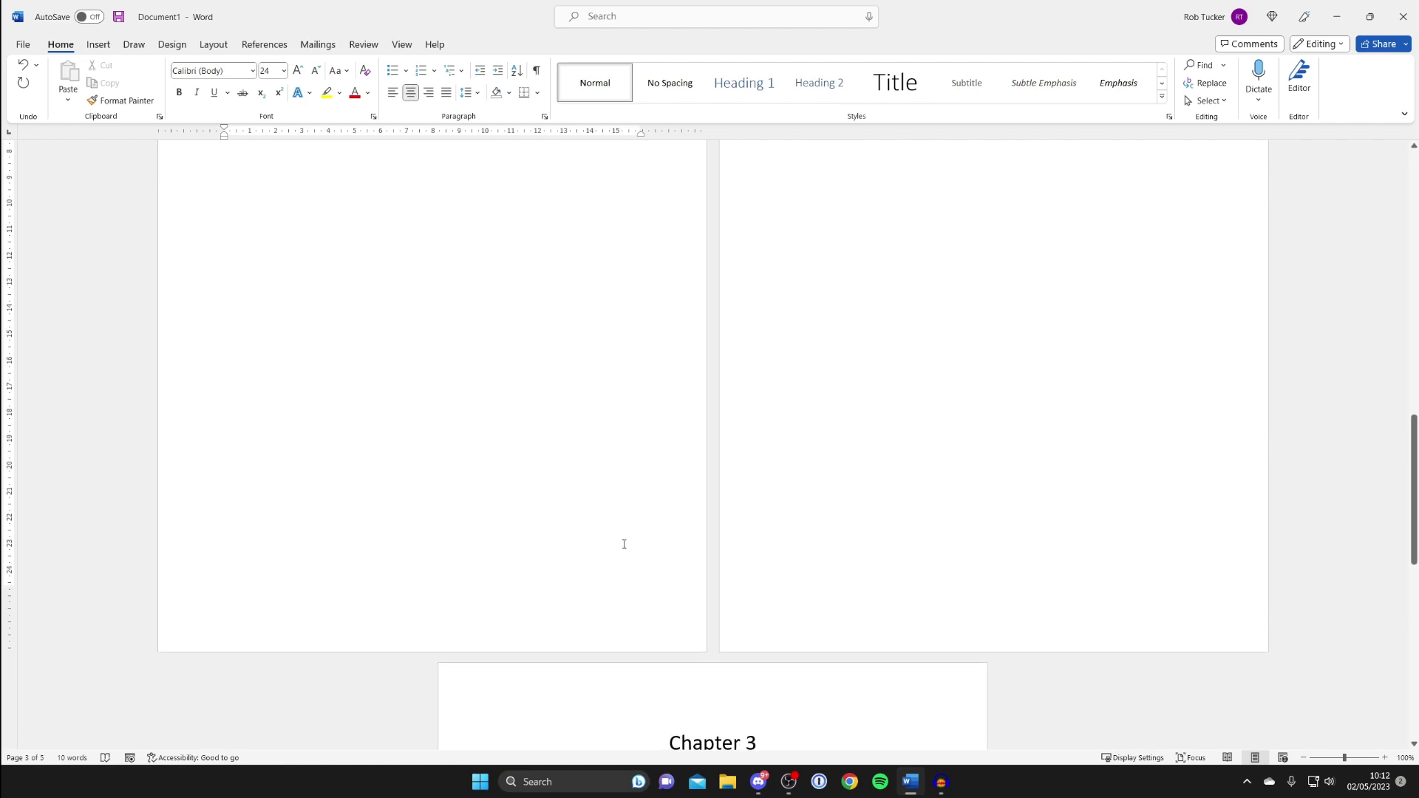
pyautogui.scroll(16, 624, 544)
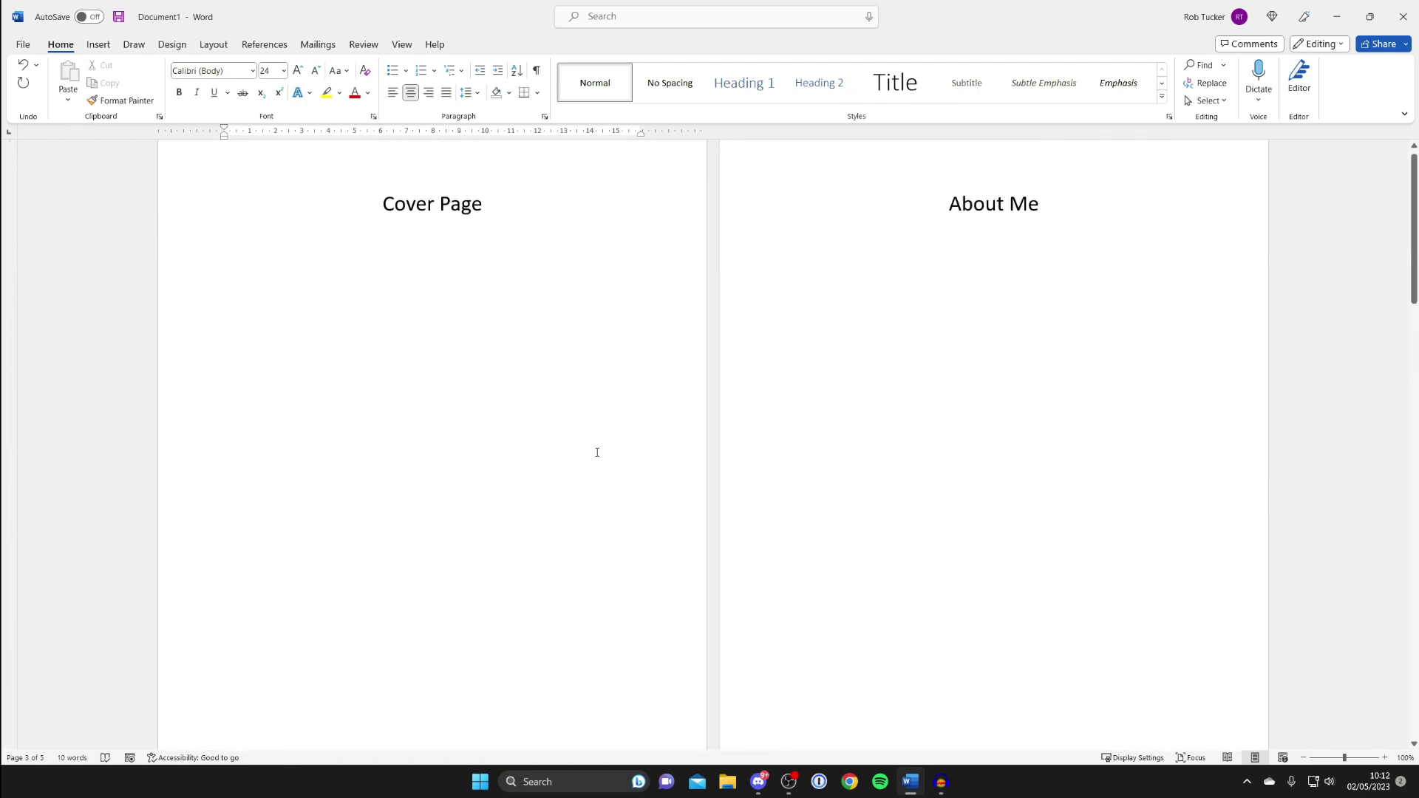
pyautogui.scroll(1, 597, 453)
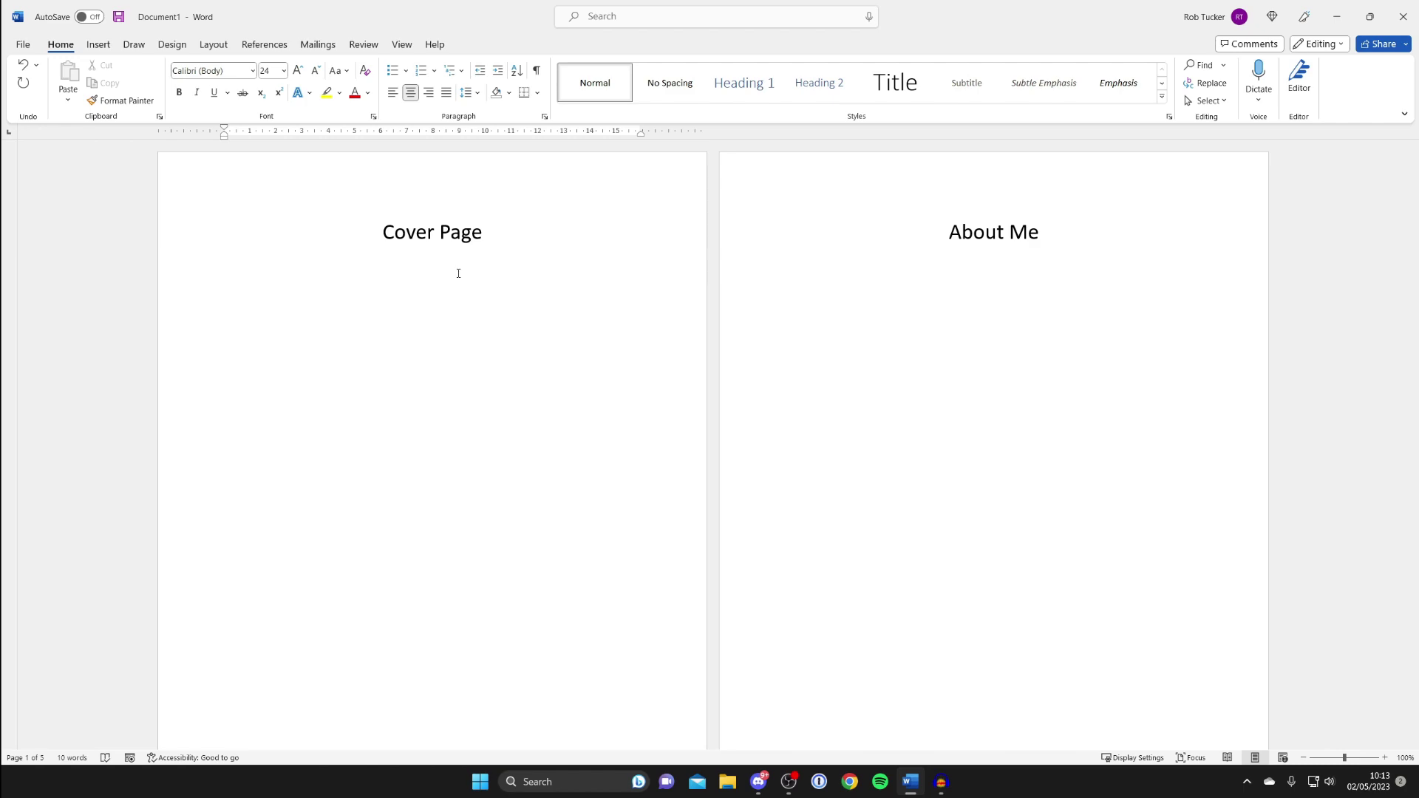
pyautogui.scroll(-5, 458, 273)
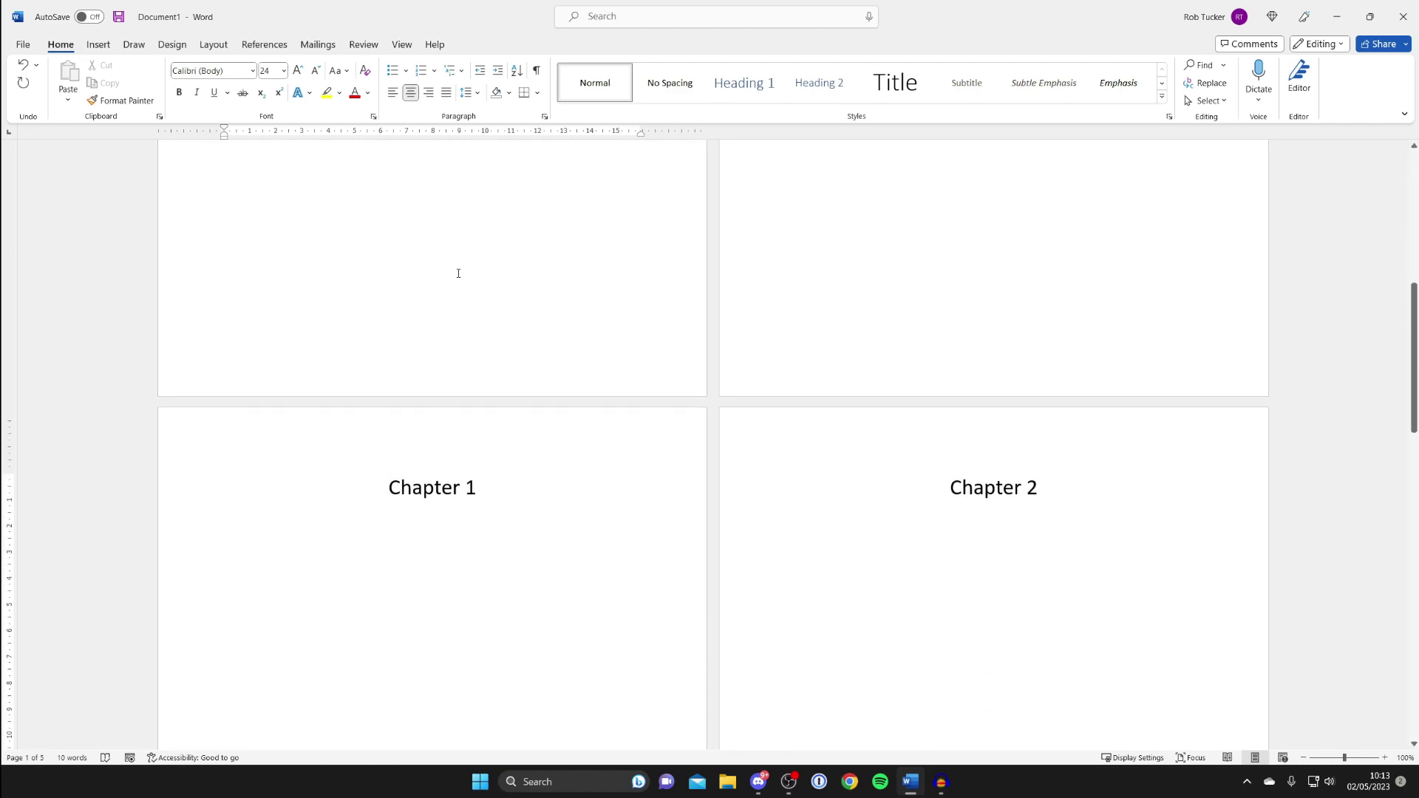
pyautogui.scroll(-1, 459, 274)
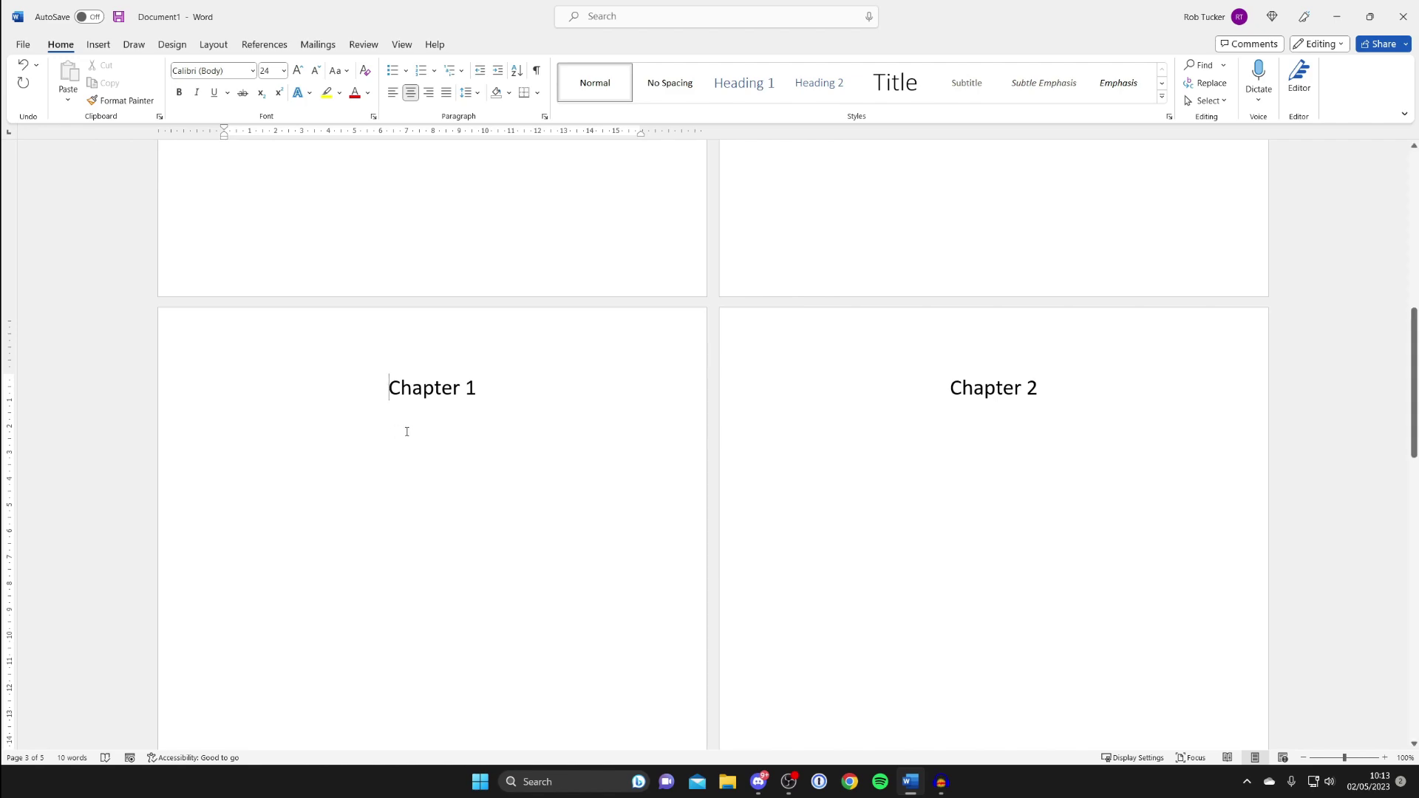
pyautogui.scroll(-3, 934, 491)
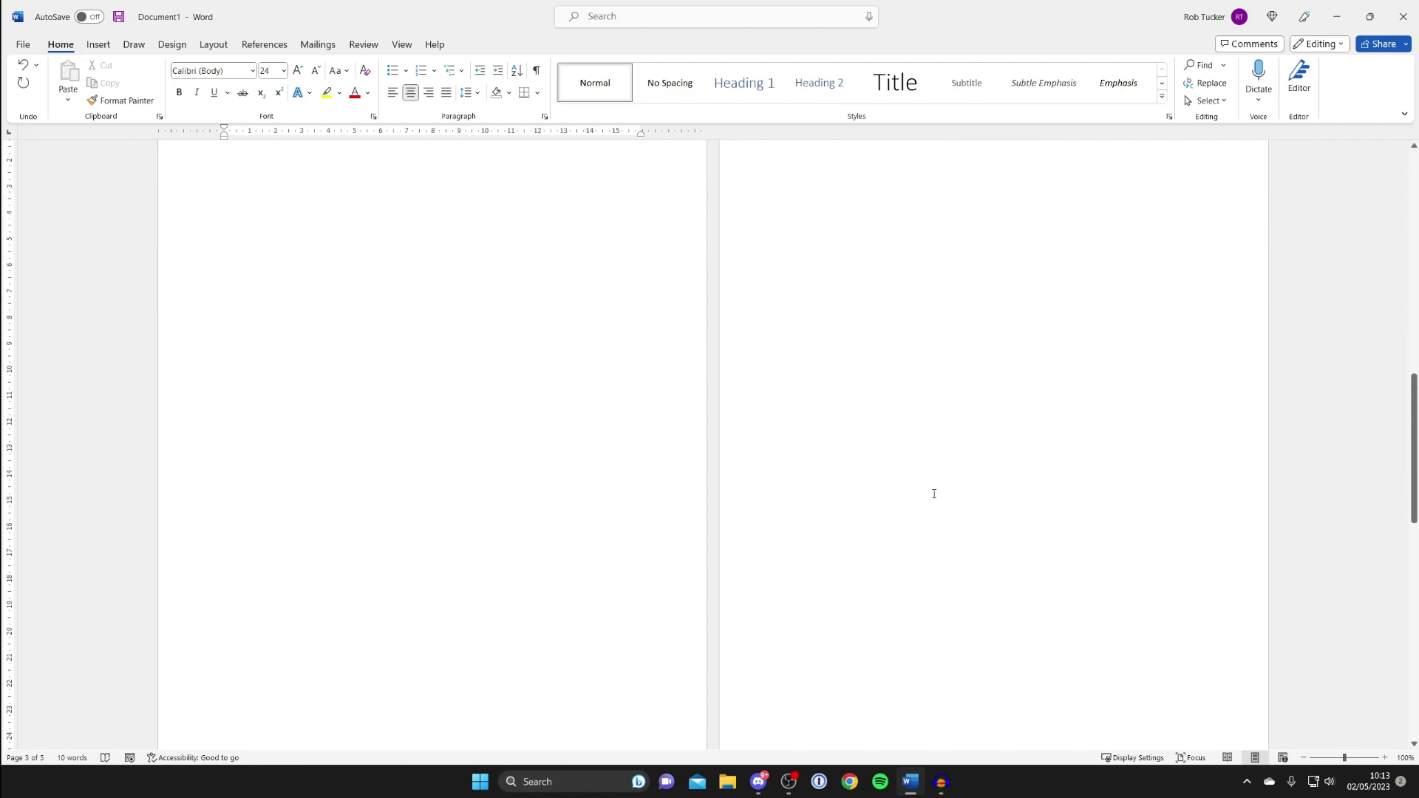
pyautogui.scroll(-6, 934, 494)
pyautogui.scroll(1, 750, 453)
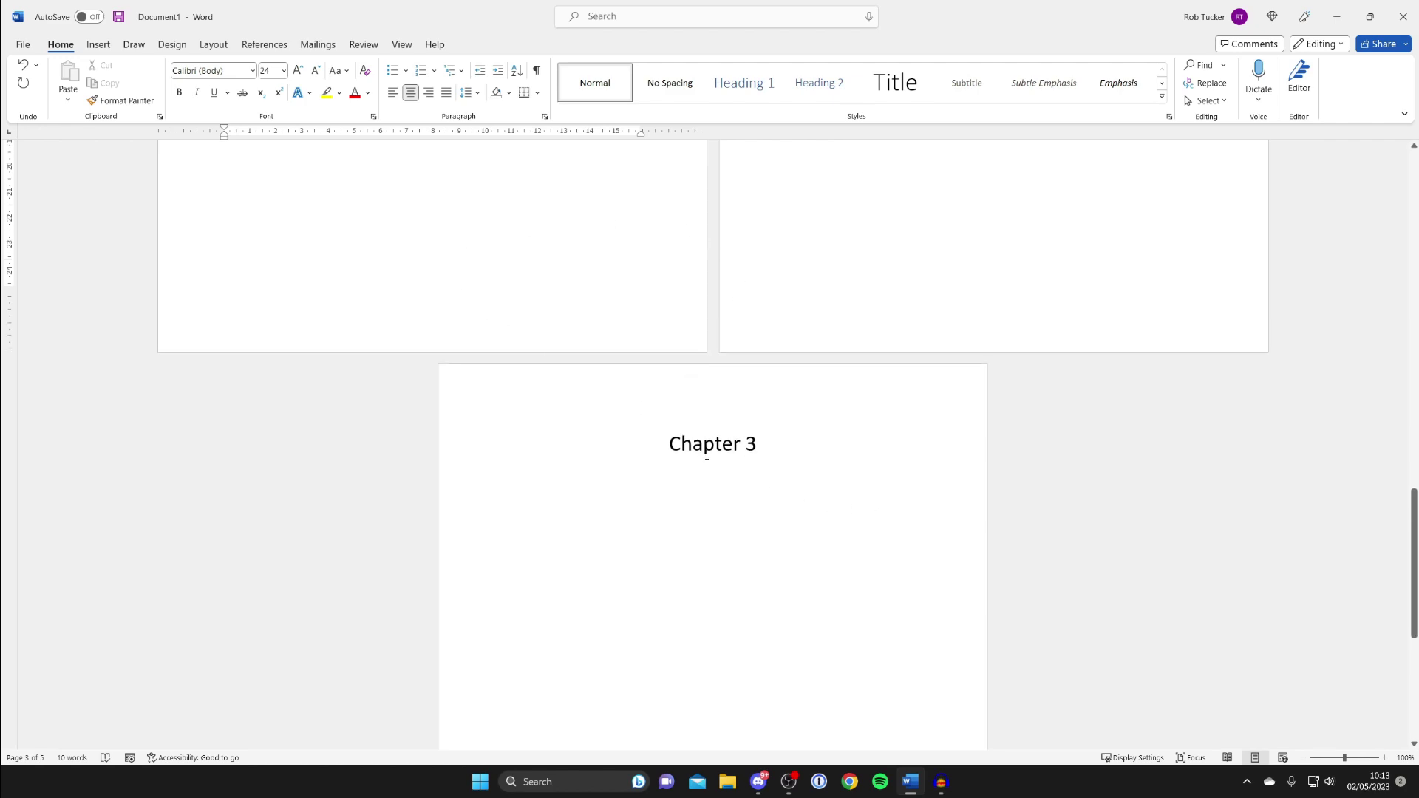
pyautogui.scroll(15, 702, 454)
pyautogui.moveTo(389, 355); pyautogui.dragTo(827, 559)
pyautogui.rightClick(709, 249)
pyautogui.click(752, 319)
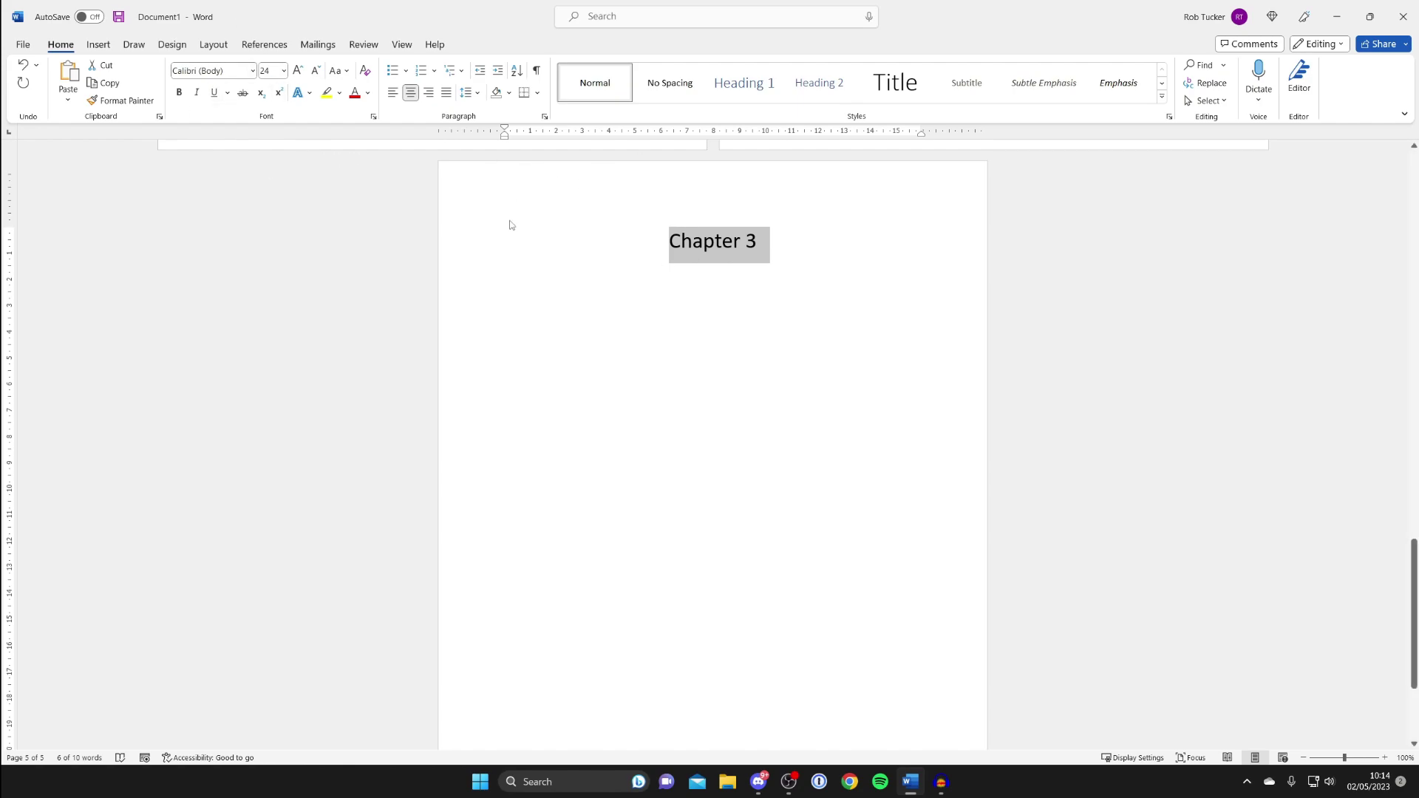
# - Create a new blank Word document
pyautogui.click(24, 45)
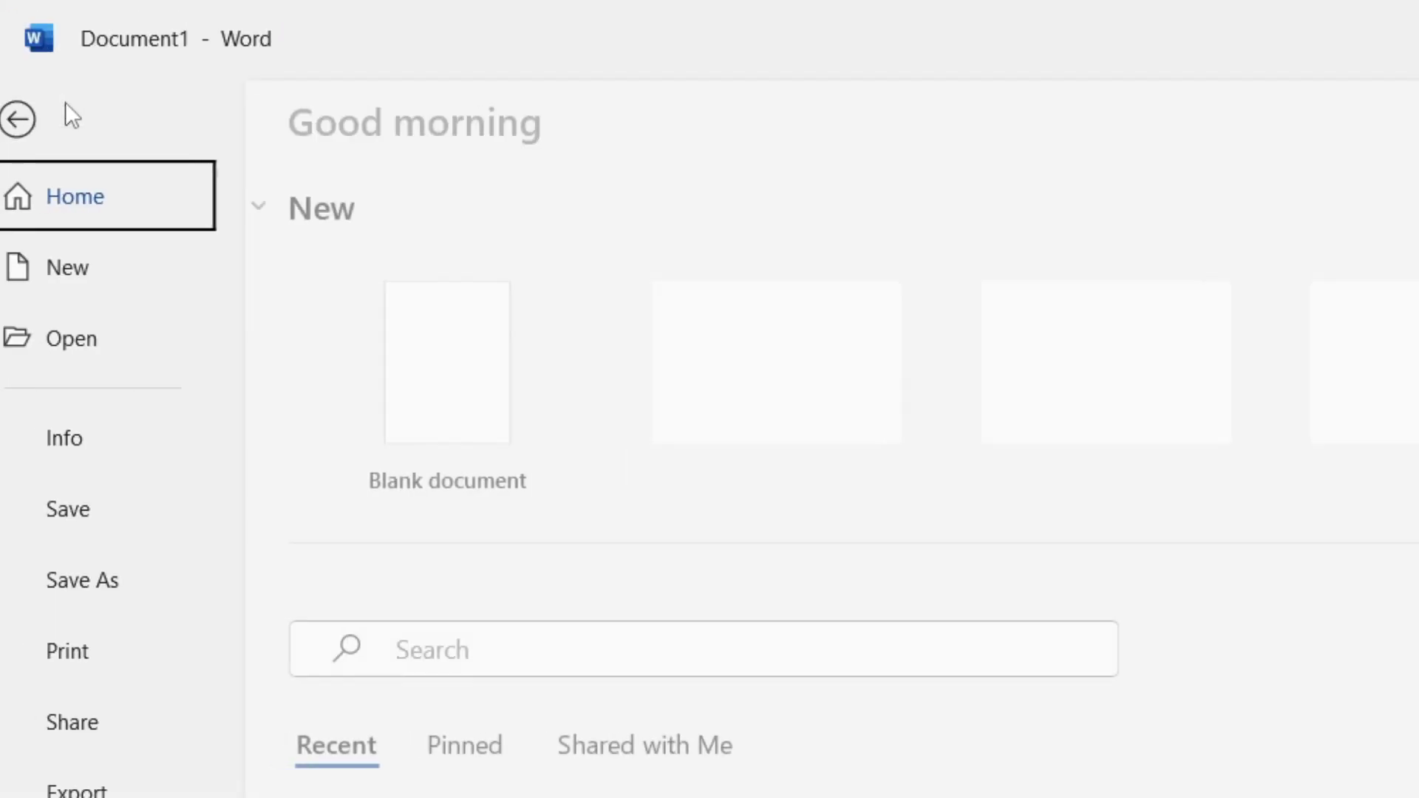
pyautogui.click(54, 116)
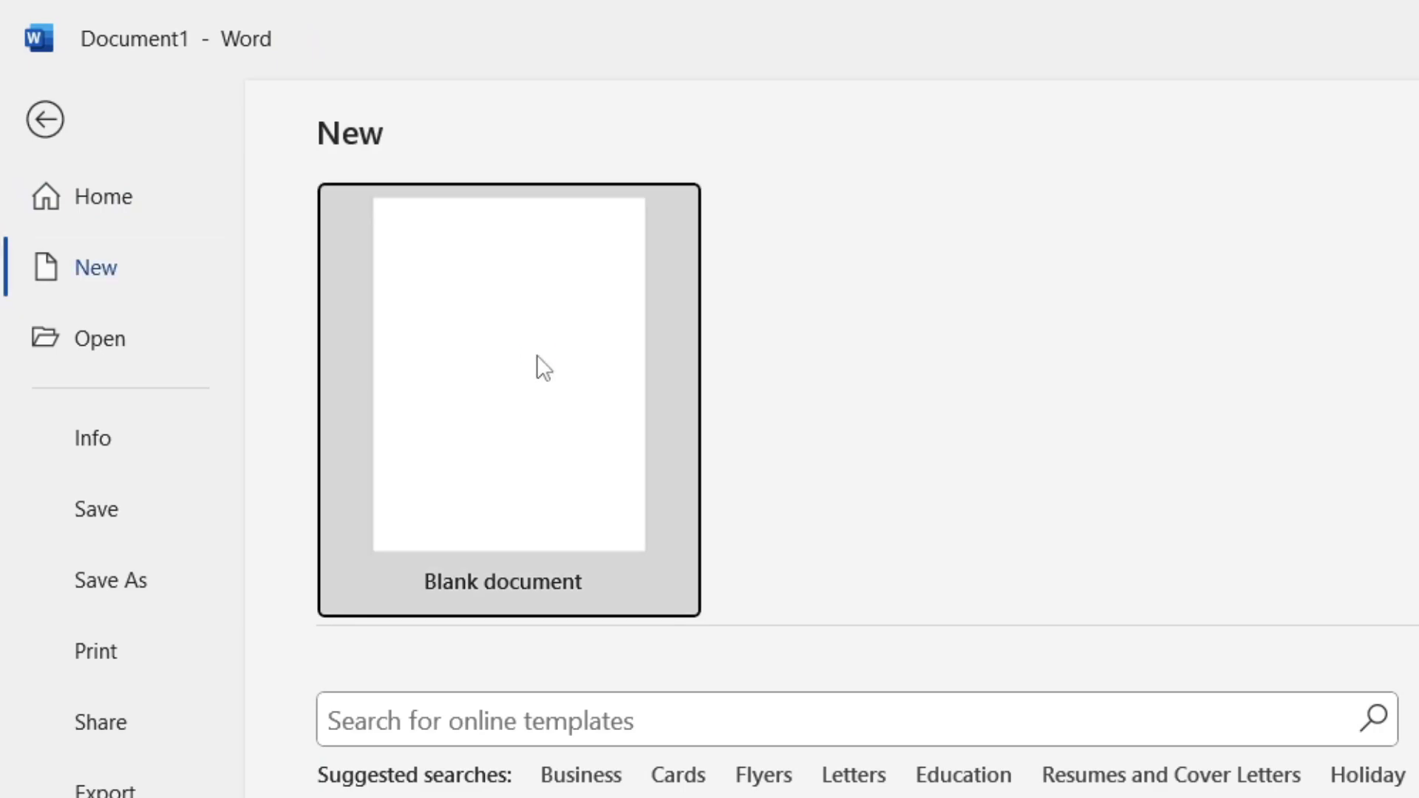
pyautogui.click(538, 366)
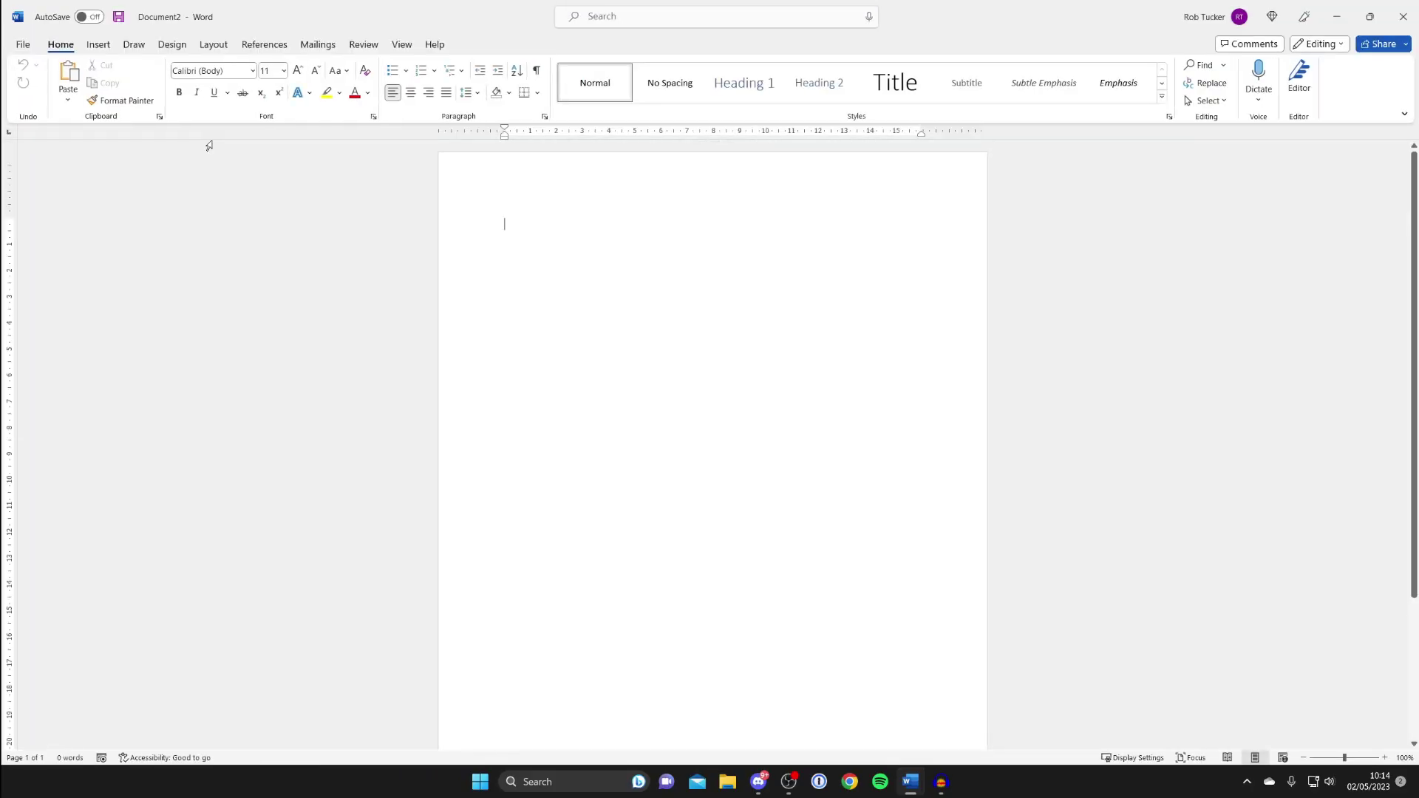
# - Paste the copied chapter pages into the blank page with Keep Source Formatting
pyautogui.rightClick(594, 230)
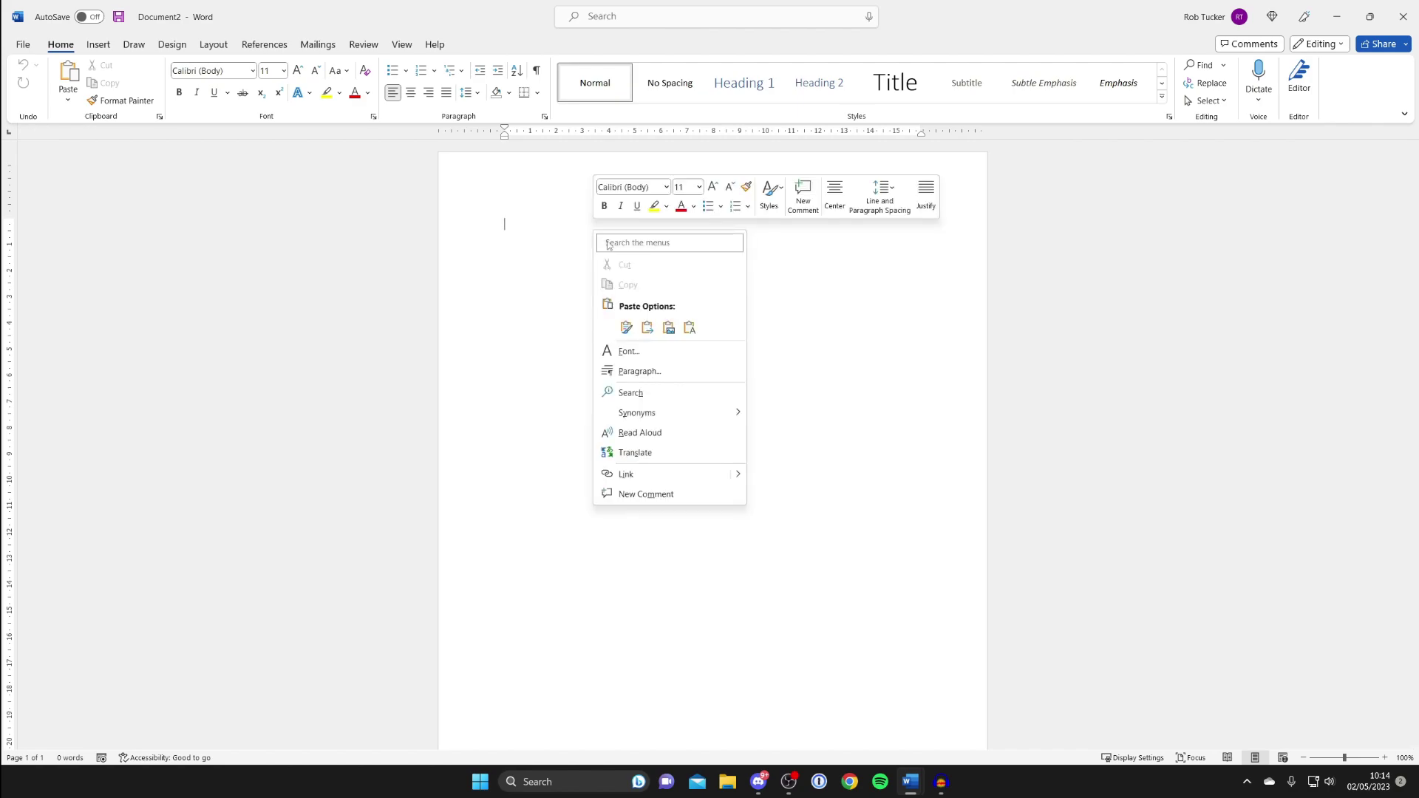
pyautogui.click(626, 327)
pyautogui.scroll(-15, 623, 306)
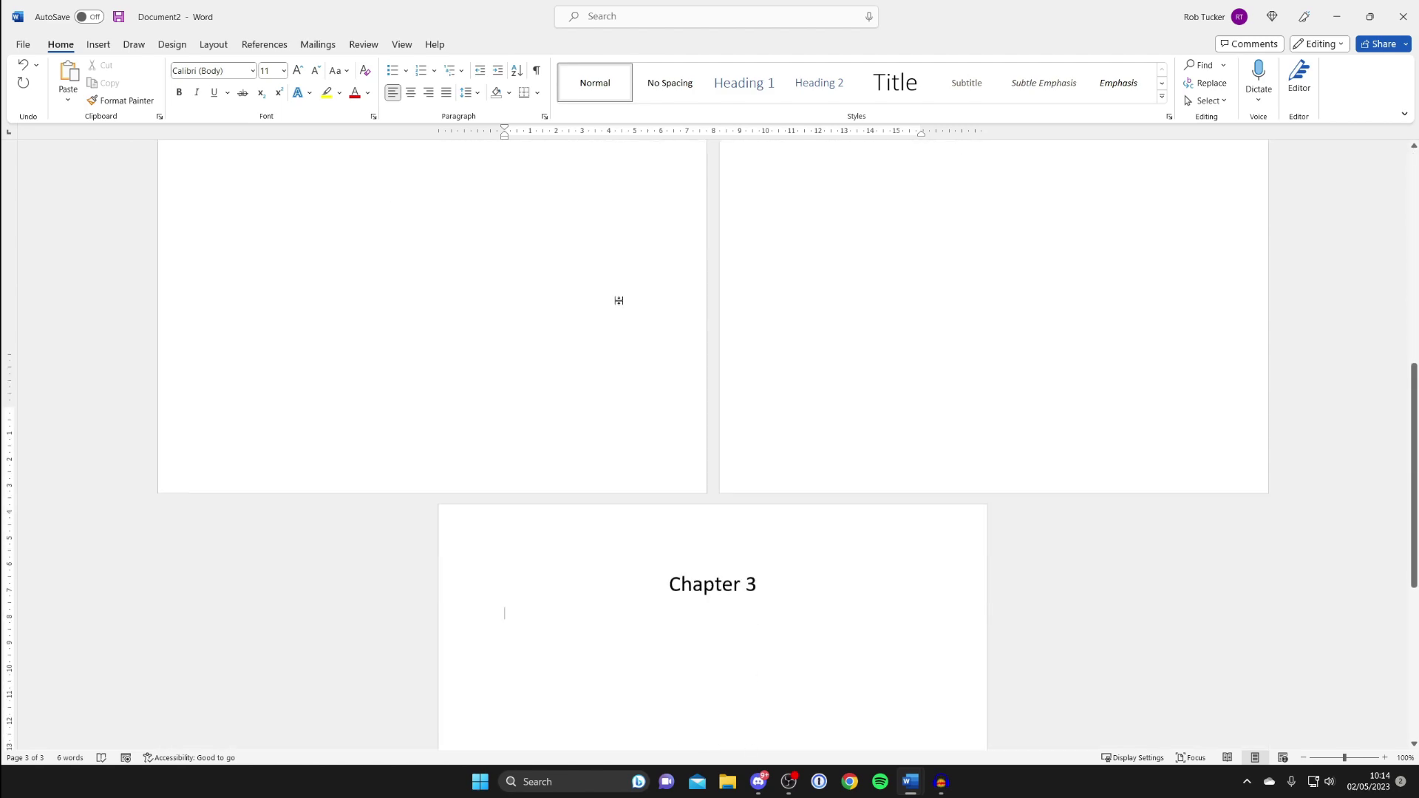
pyautogui.scroll(12, 724, 370)
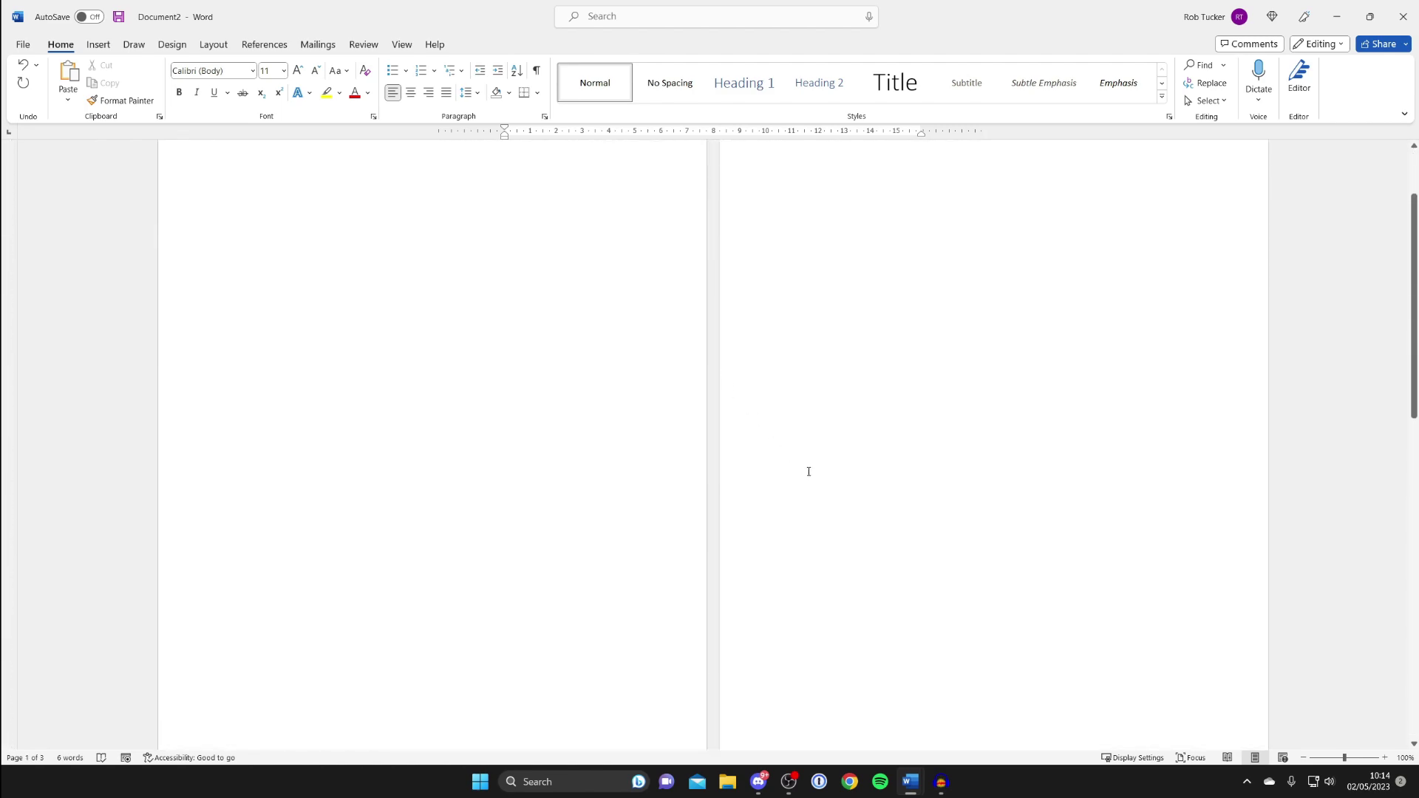
# - In Document1, delete the selected Chapter 1–3 pages and the leftover empty page
pyautogui.moveTo(917, 785)
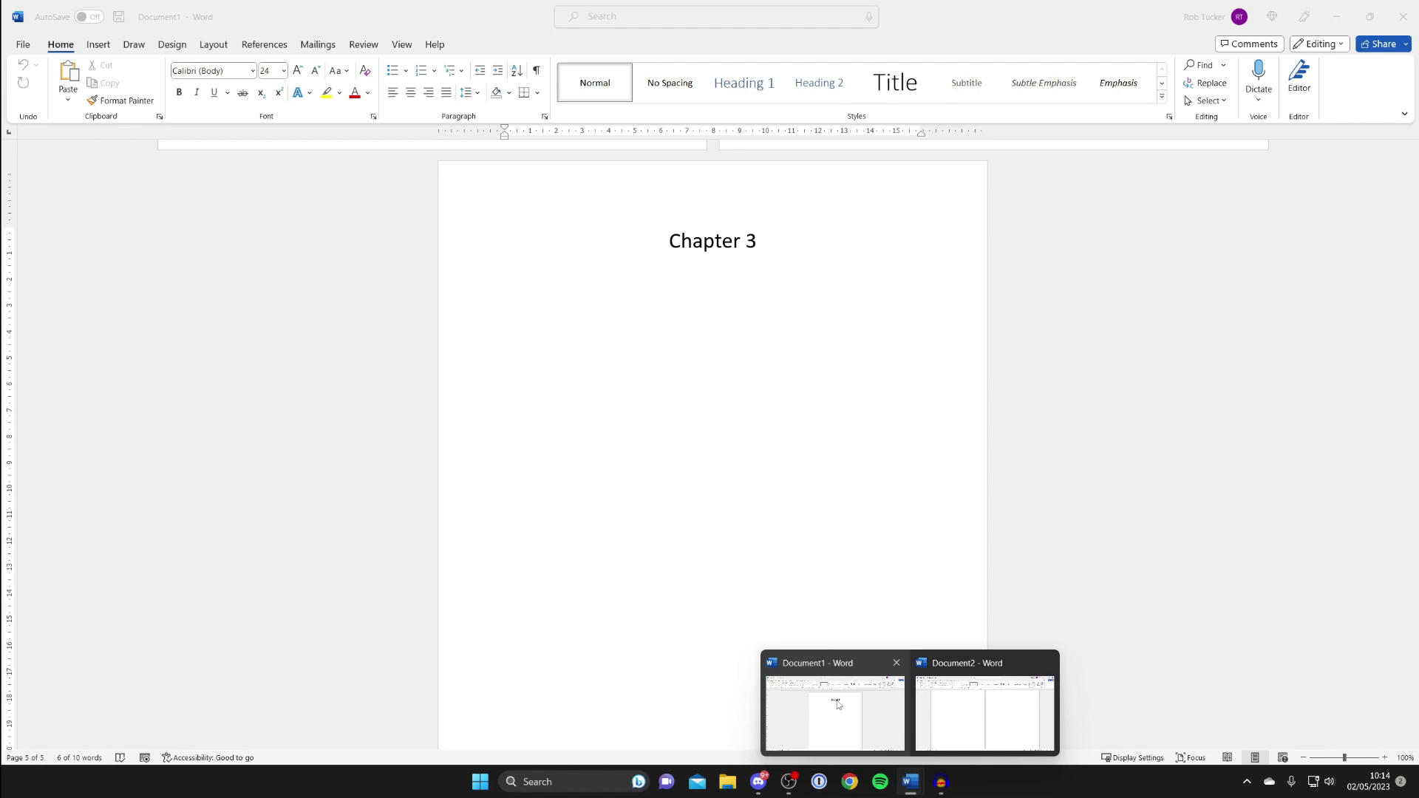
pyautogui.click(872, 724)
pyautogui.scroll(6, 684, 384)
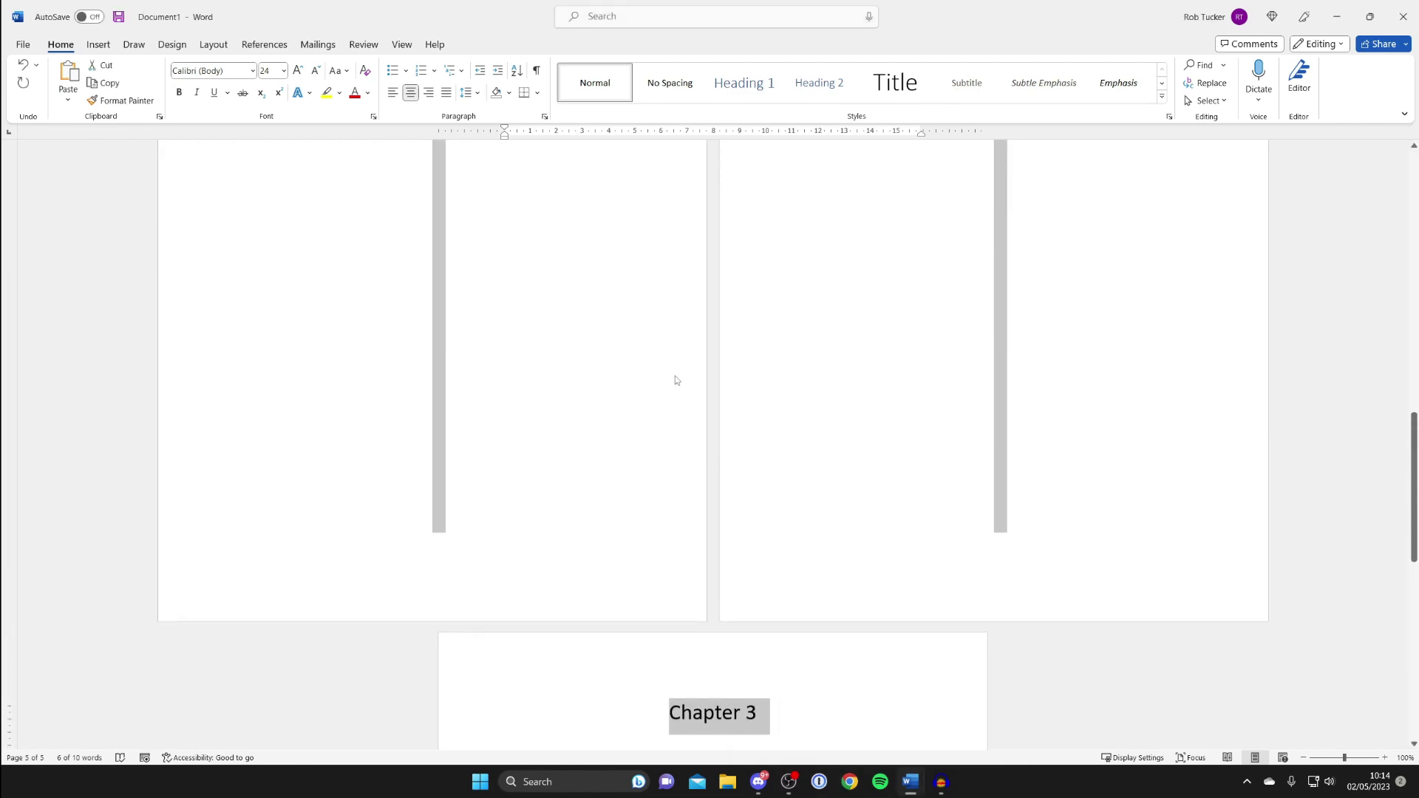
pyautogui.scroll(5, 675, 379)
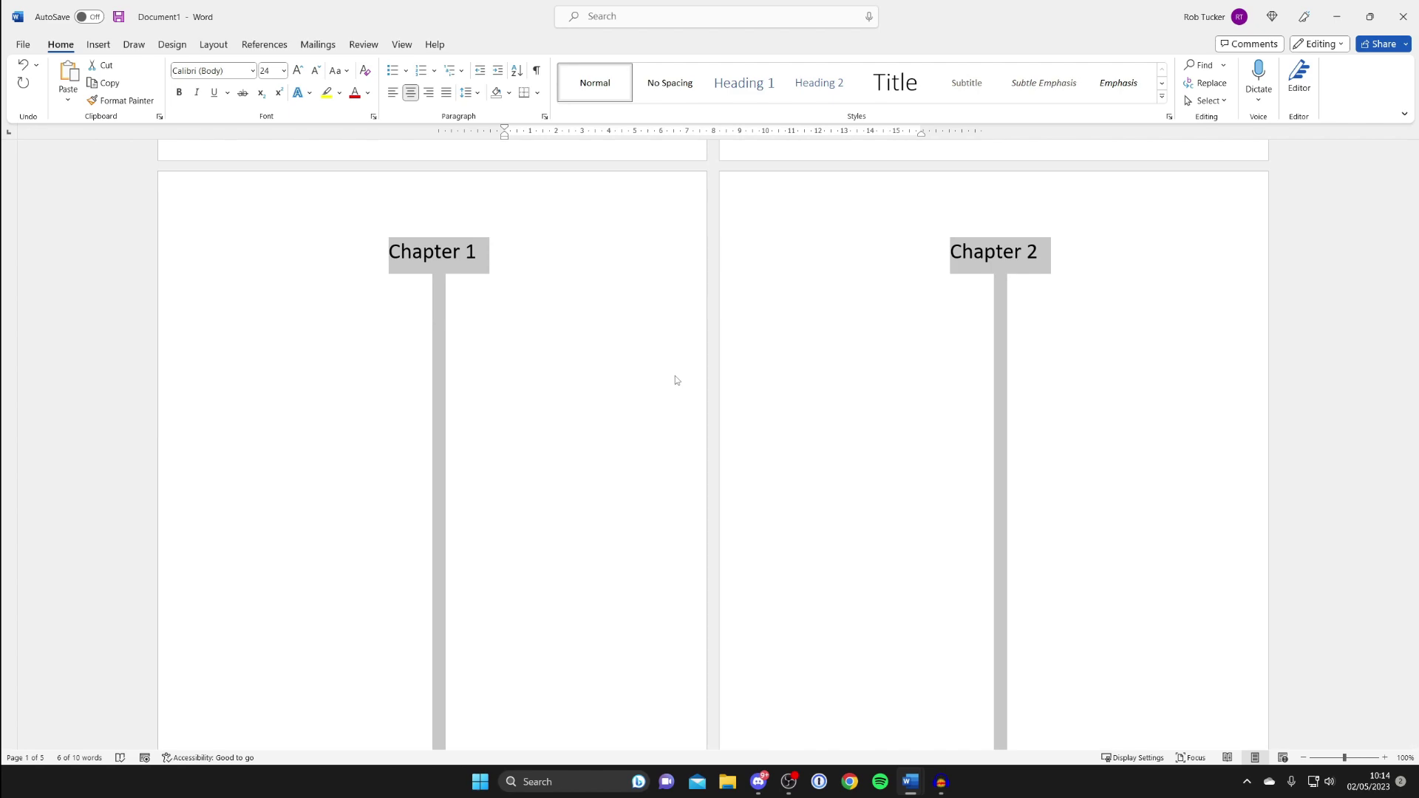
pyautogui.press('Delete')
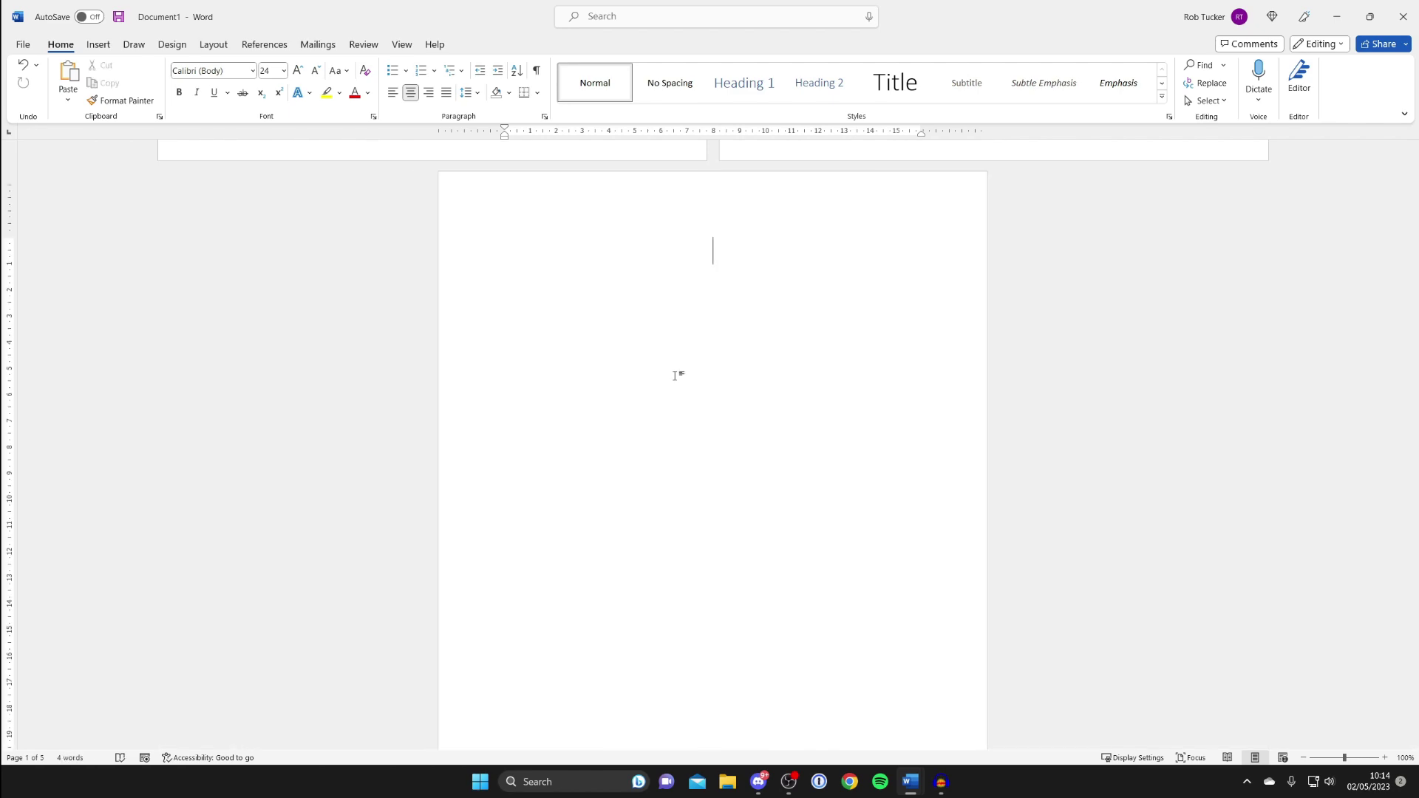
pyautogui.press('BackSpace')
pyautogui.press('BackSpace')
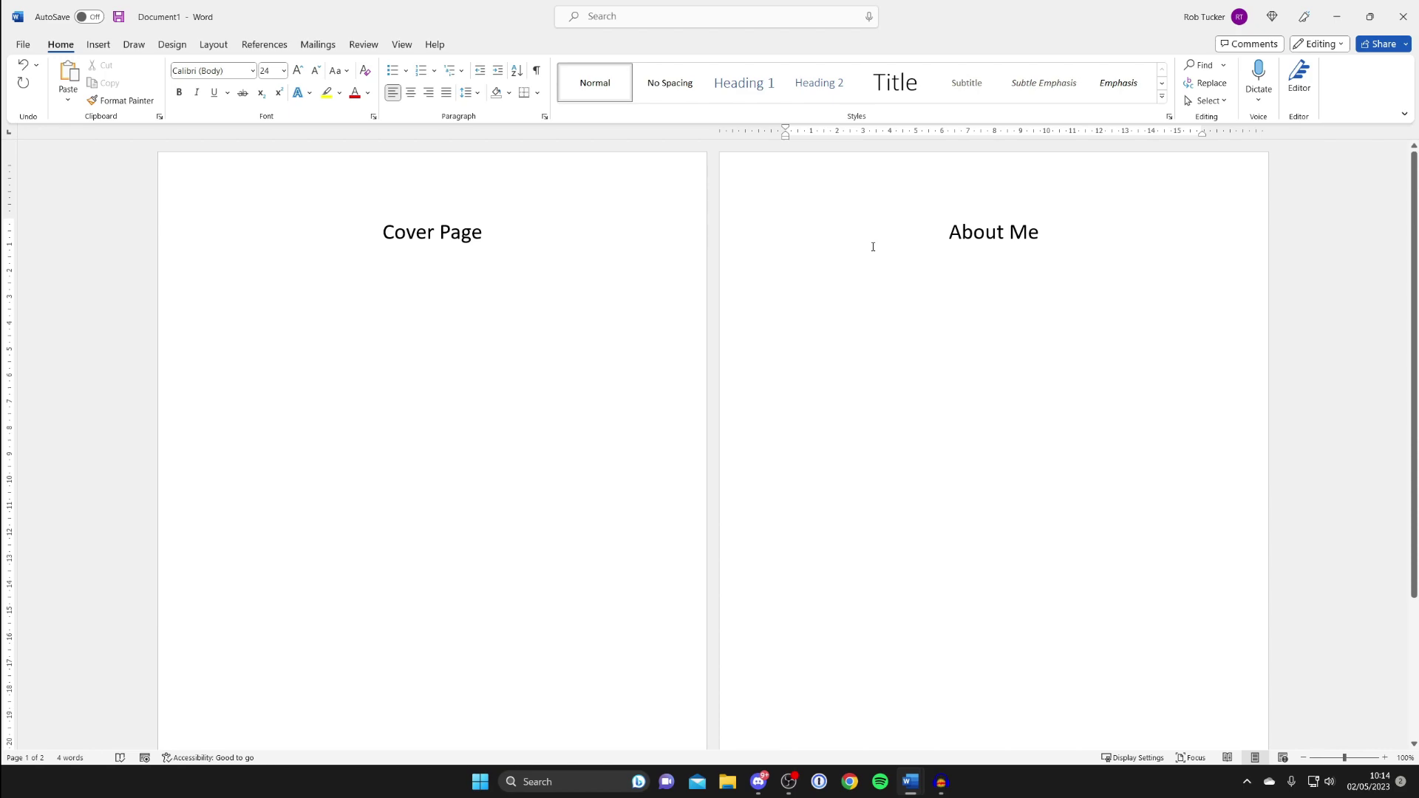
# - Check the Cover Page document, then switch back to Document2 with the chapters
pyautogui.moveTo(911, 782)
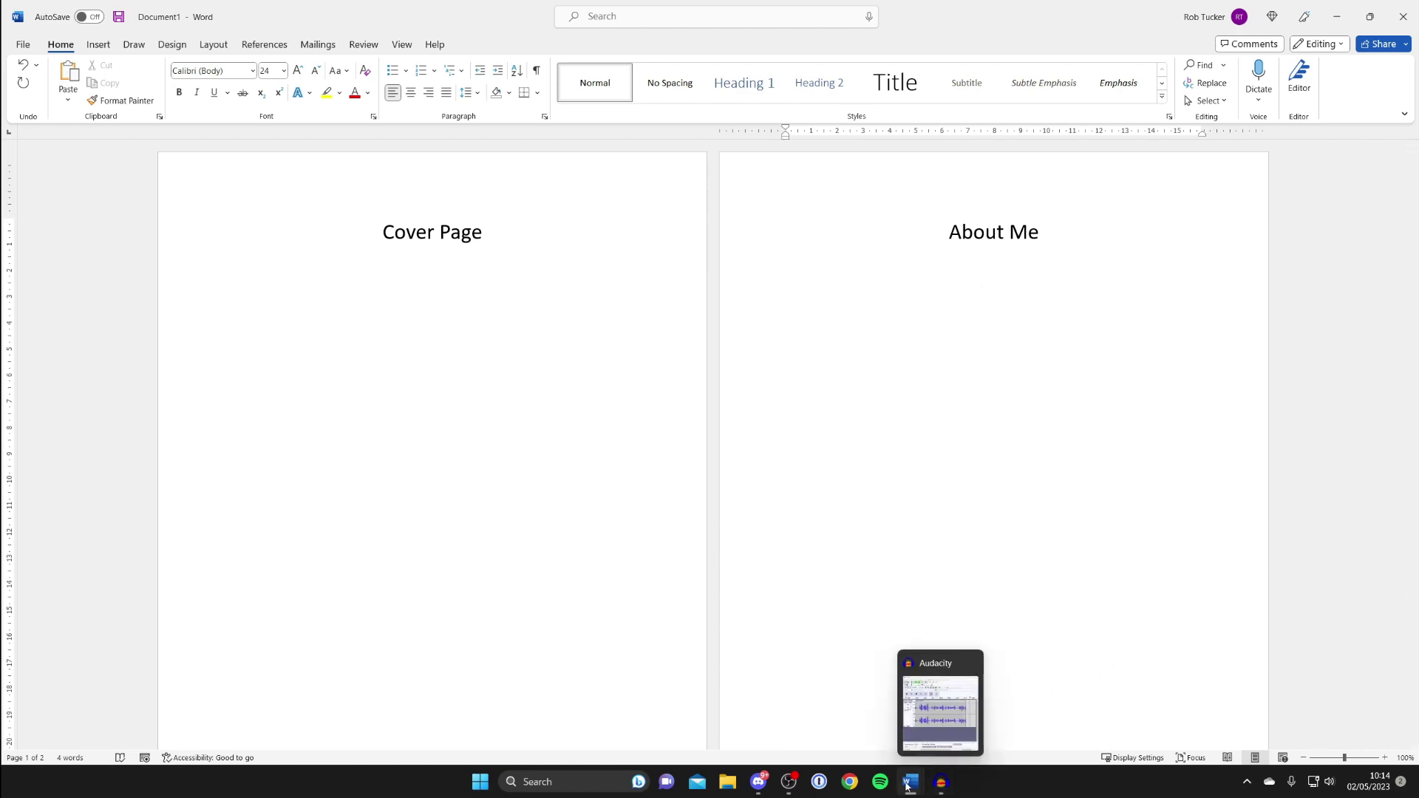
pyautogui.click(987, 716)
pyautogui.scroll(3, 928, 586)
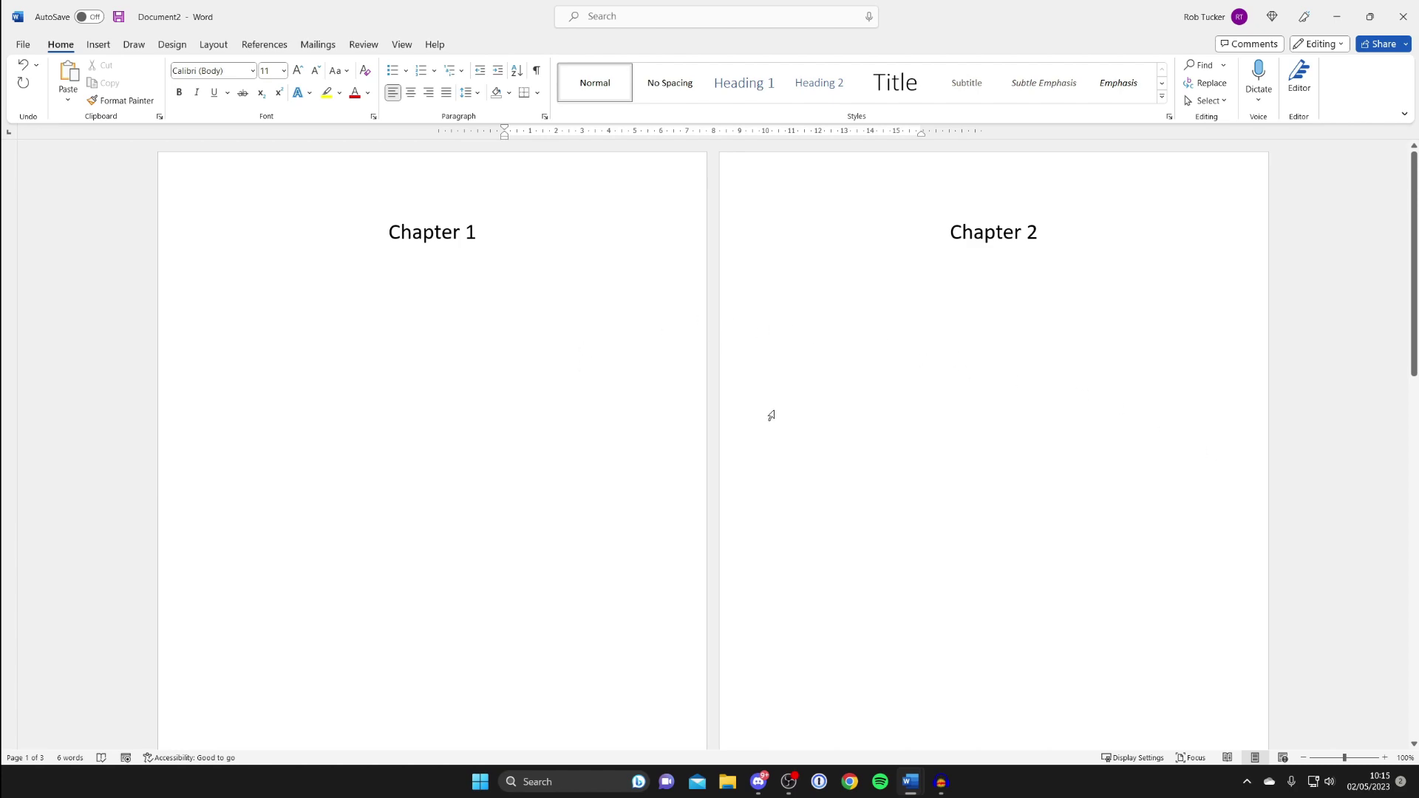
pyautogui.moveTo(909, 781)
pyautogui.click(826, 674)
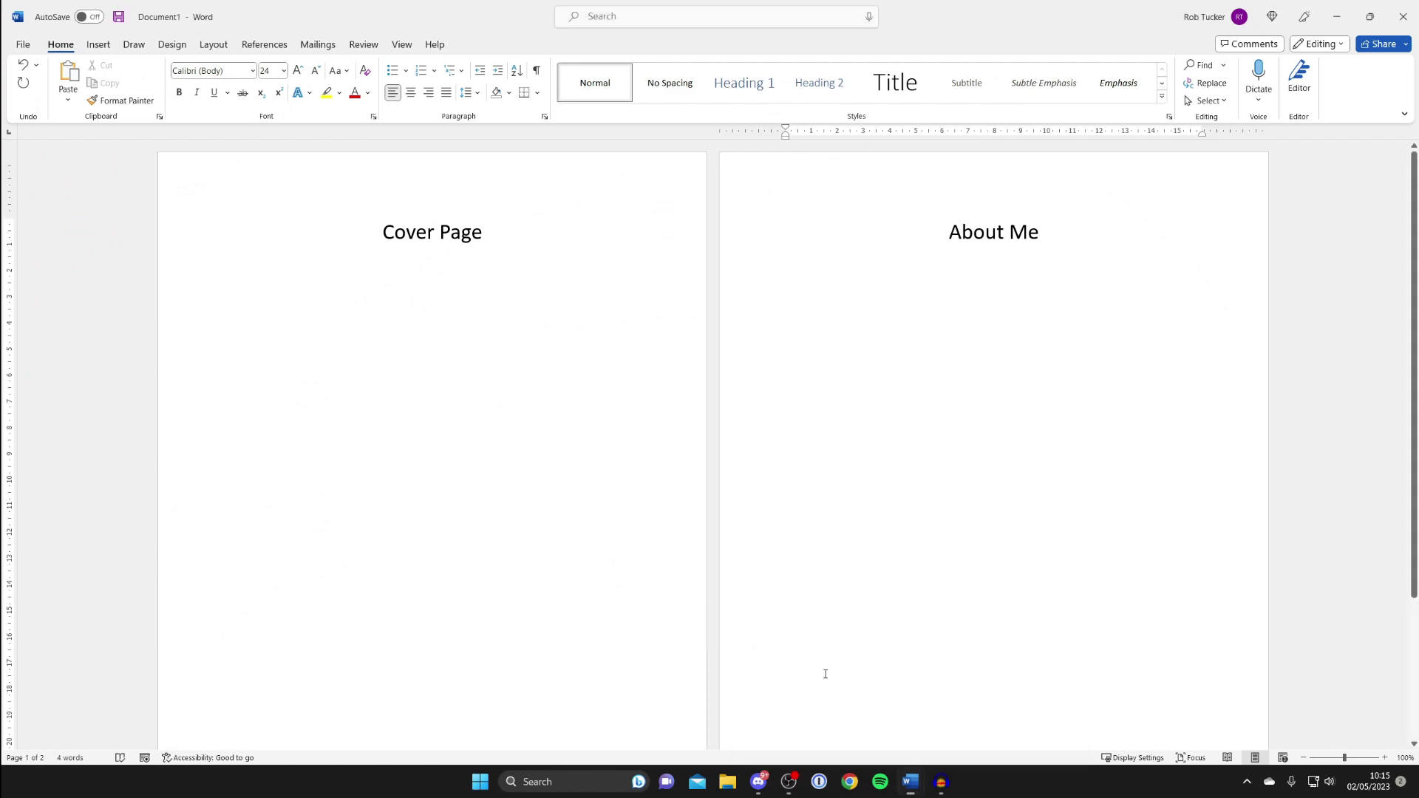
pyautogui.moveTo(910, 781)
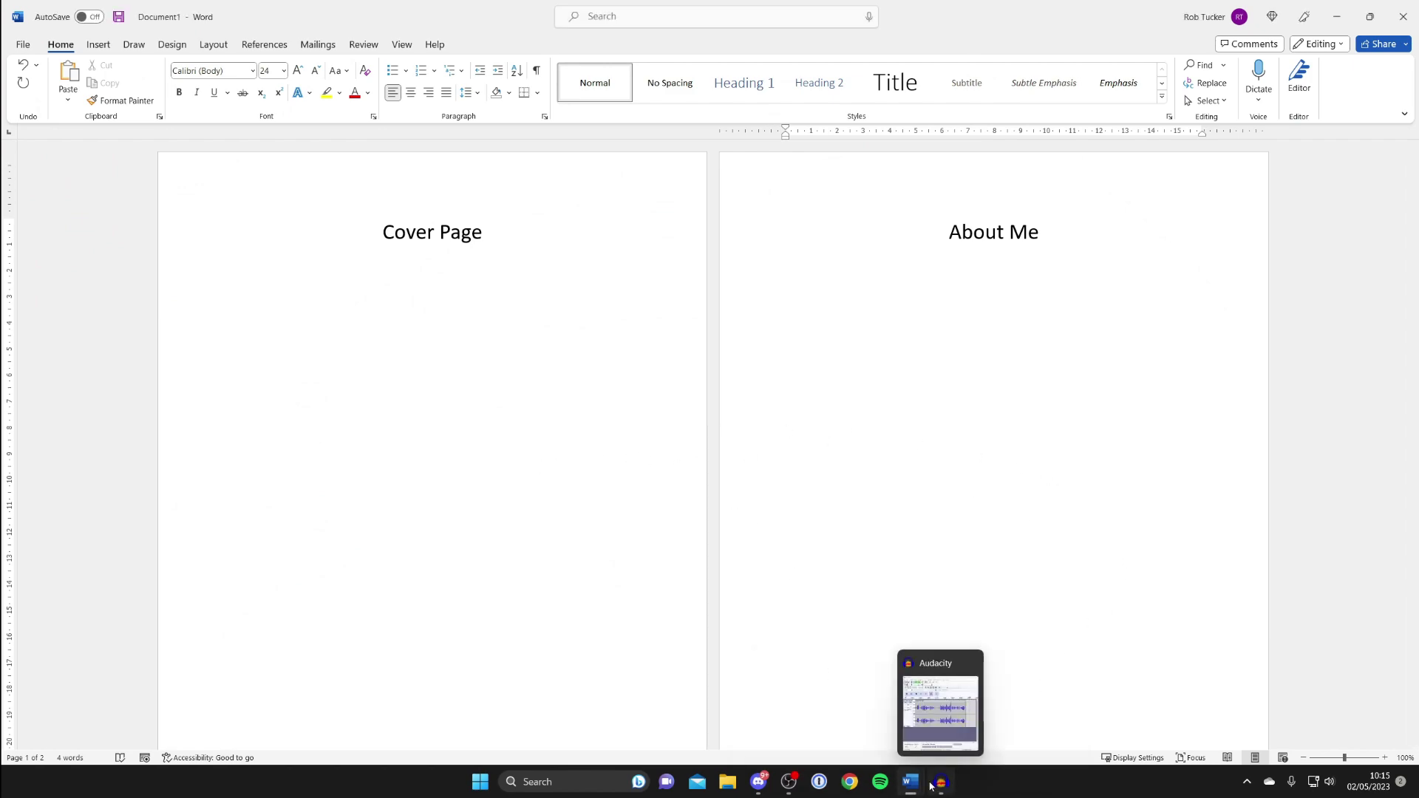
pyautogui.click(1005, 710)
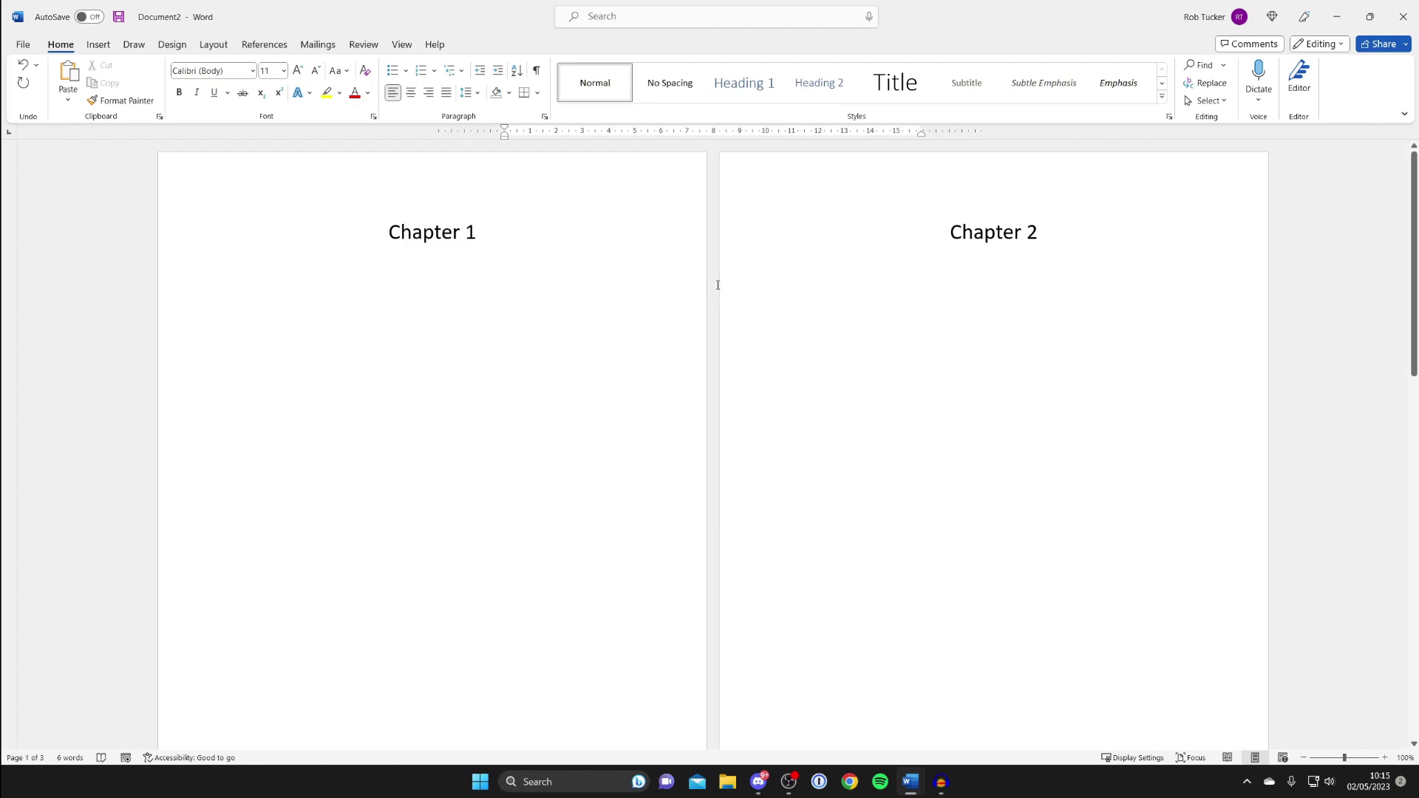
# - Insert Plain Number 2 page numbers at the bottom of pages and select the footer number
pyautogui.click(100, 45)
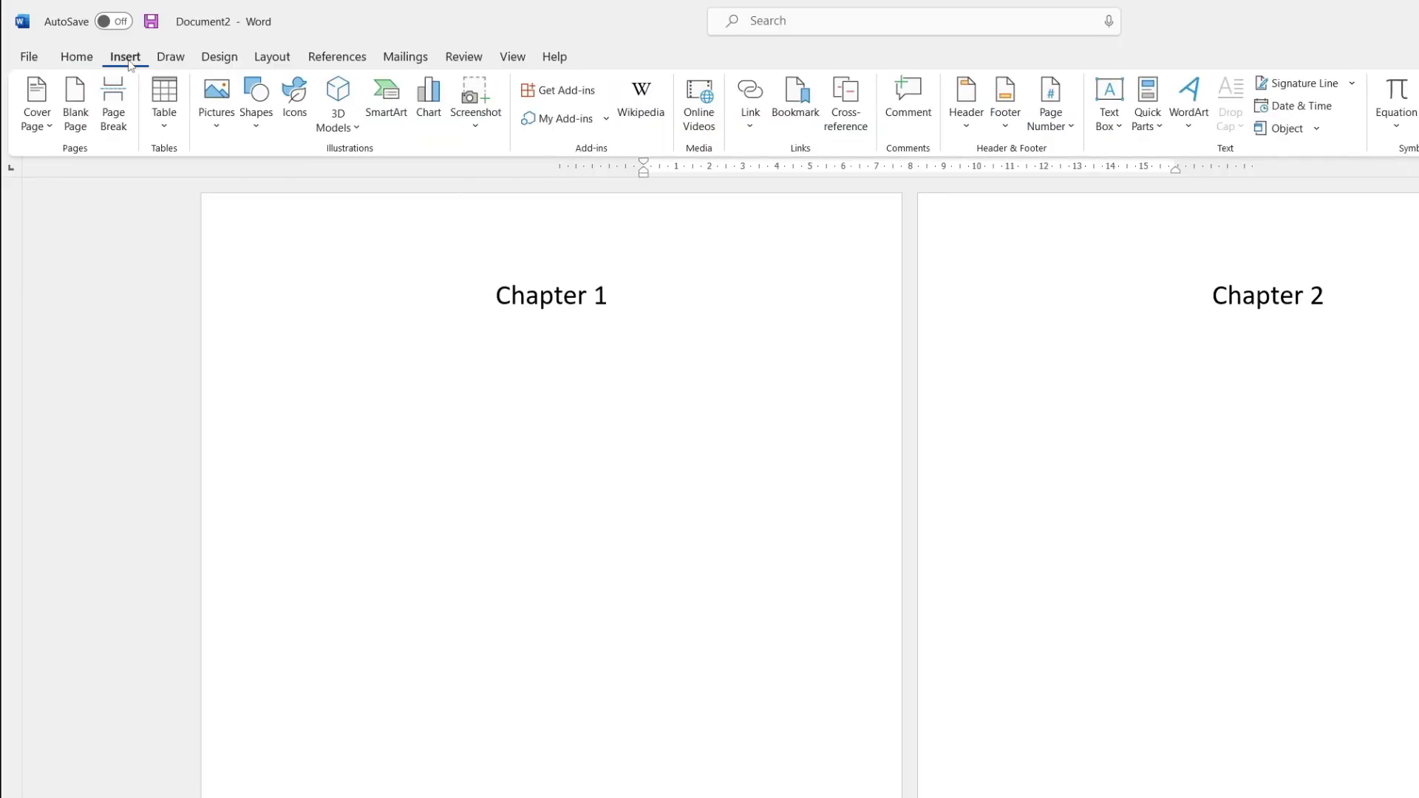
pyautogui.click(1030, 132)
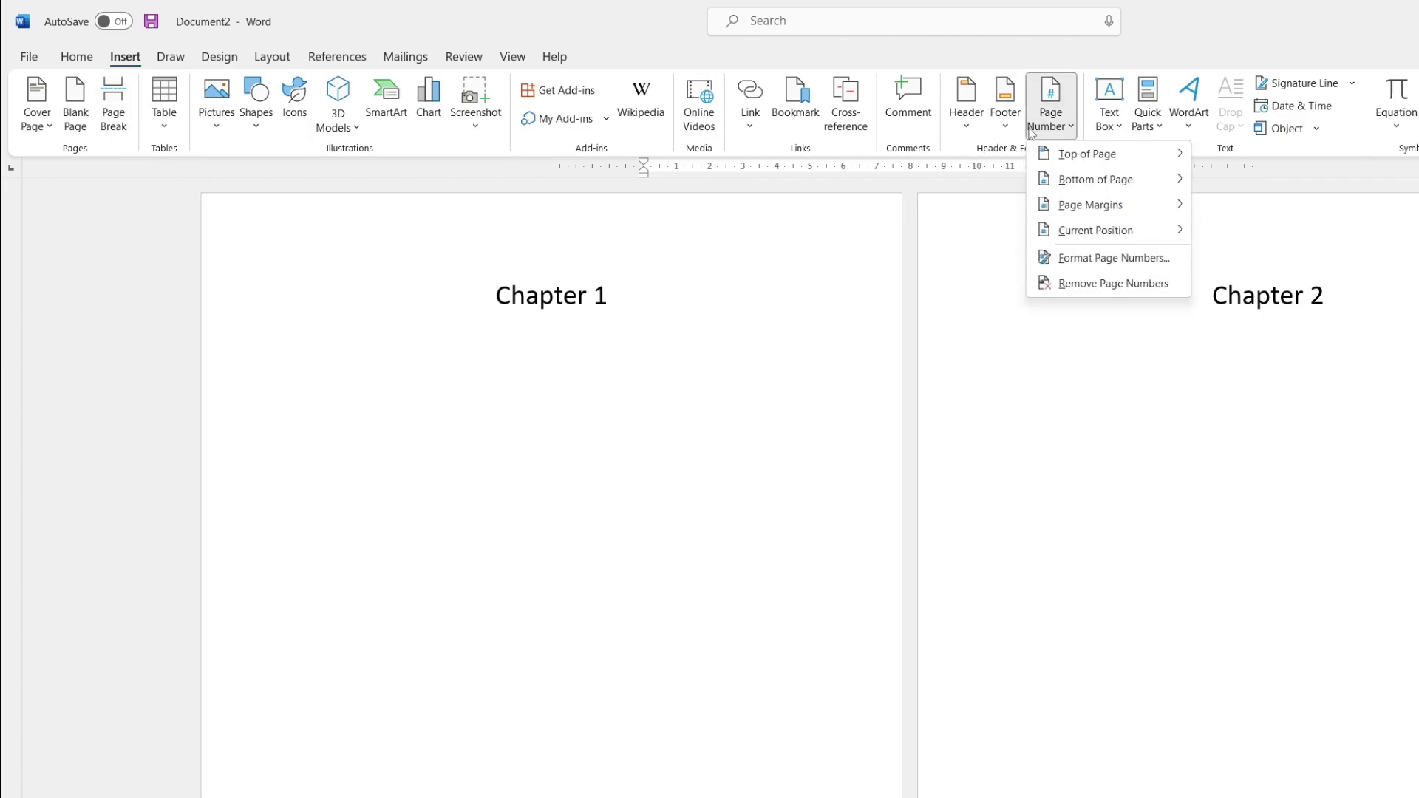
pyautogui.click(1065, 182)
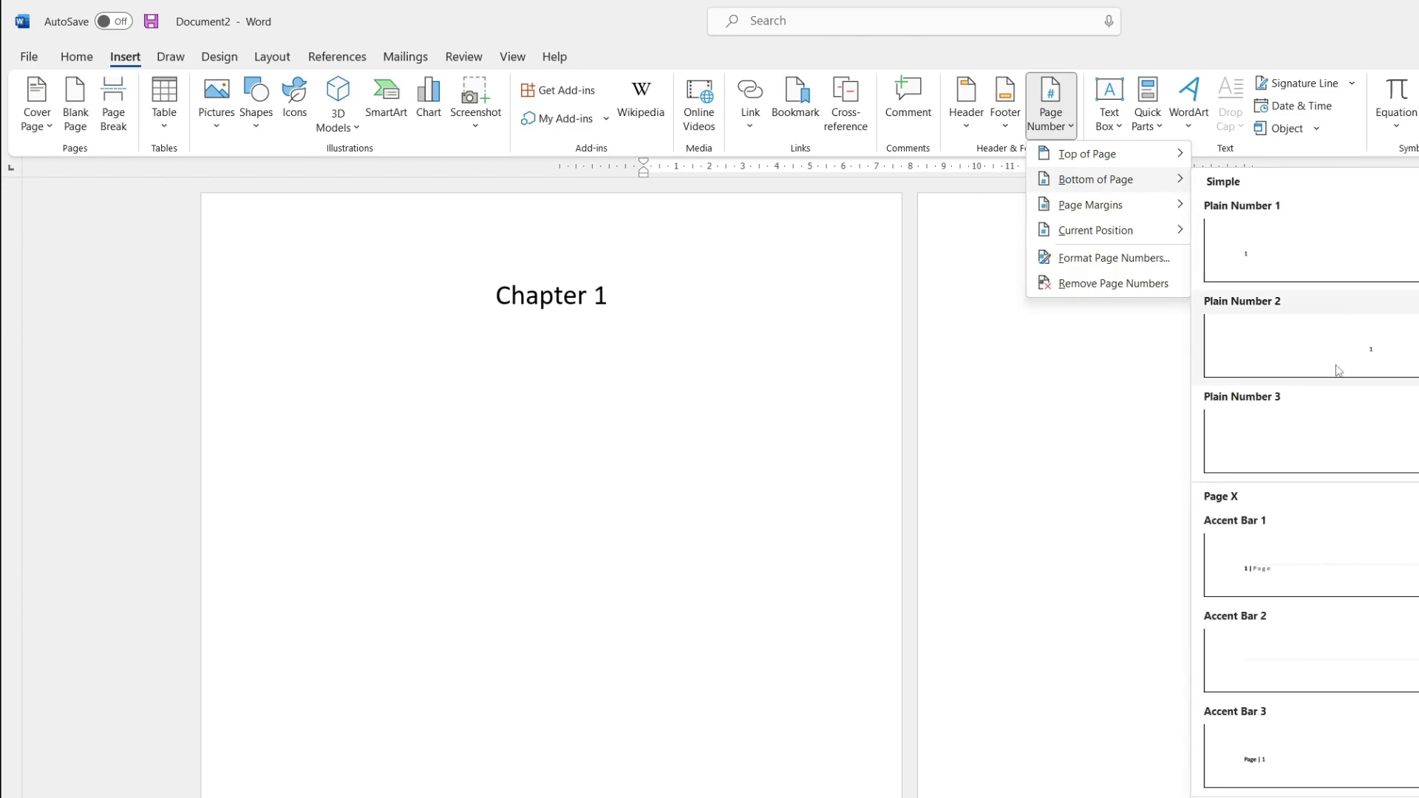
pyautogui.click(1339, 371)
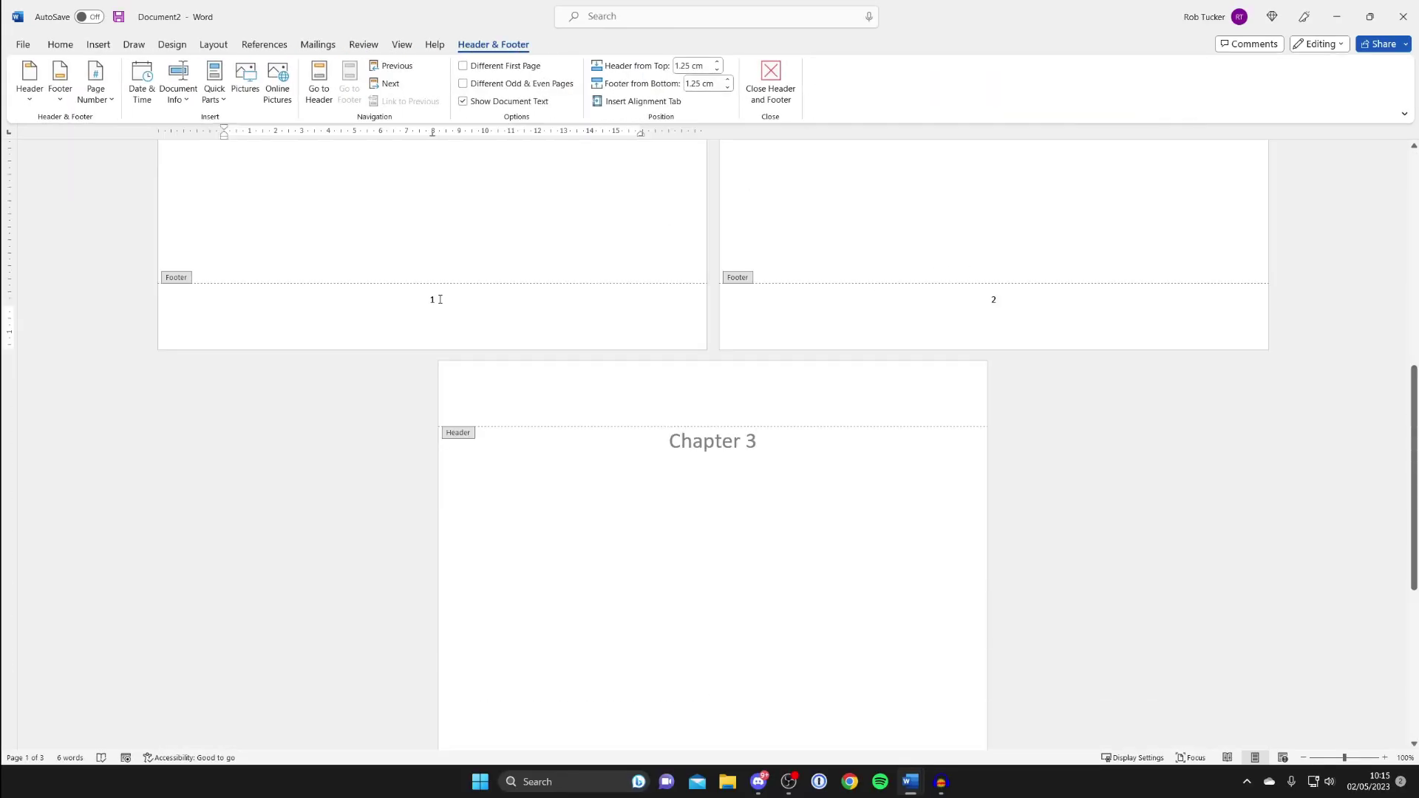
pyautogui.doubleClick(439, 299)
# - Give the footer page number a larger font size and close footer editing
pyautogui.click(59, 45)
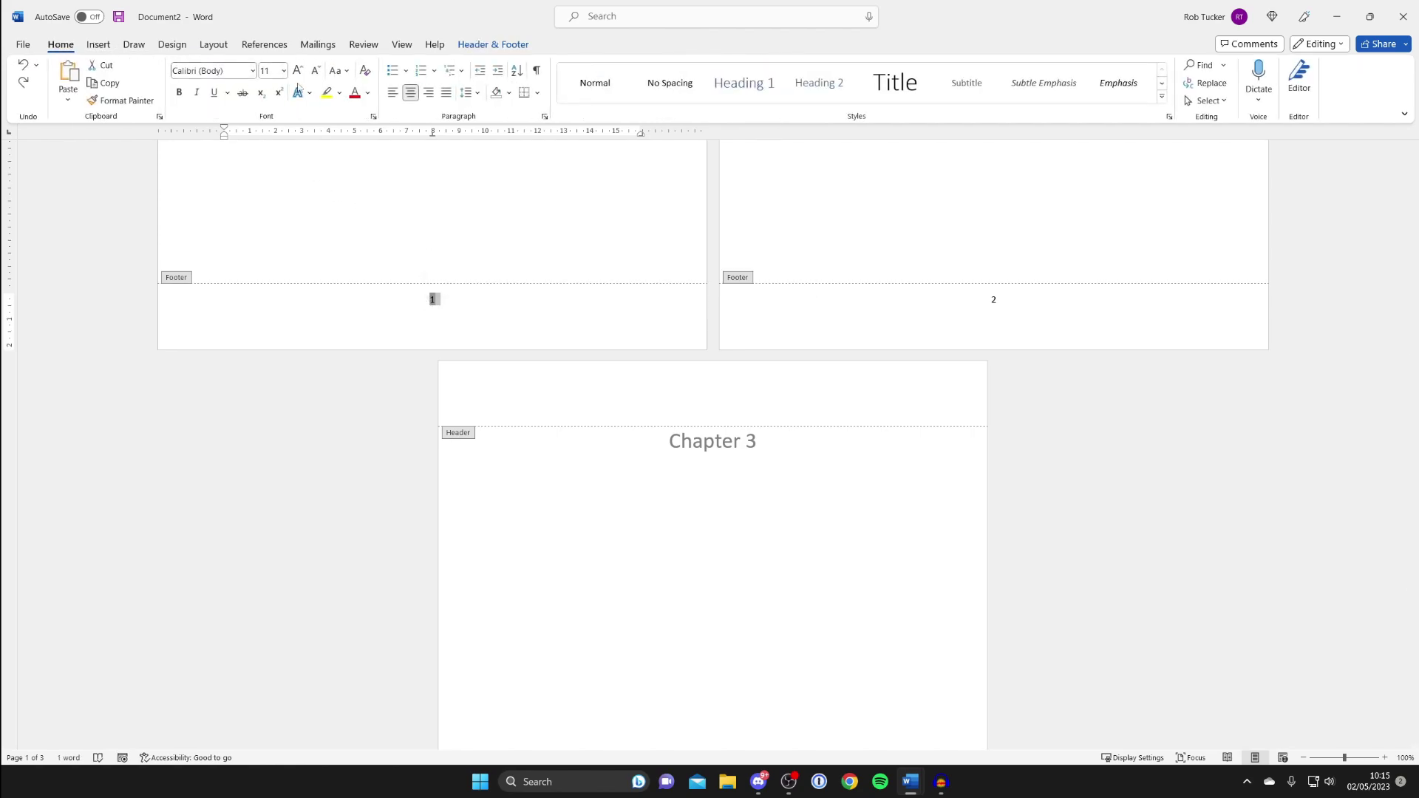
pyautogui.click(282, 71)
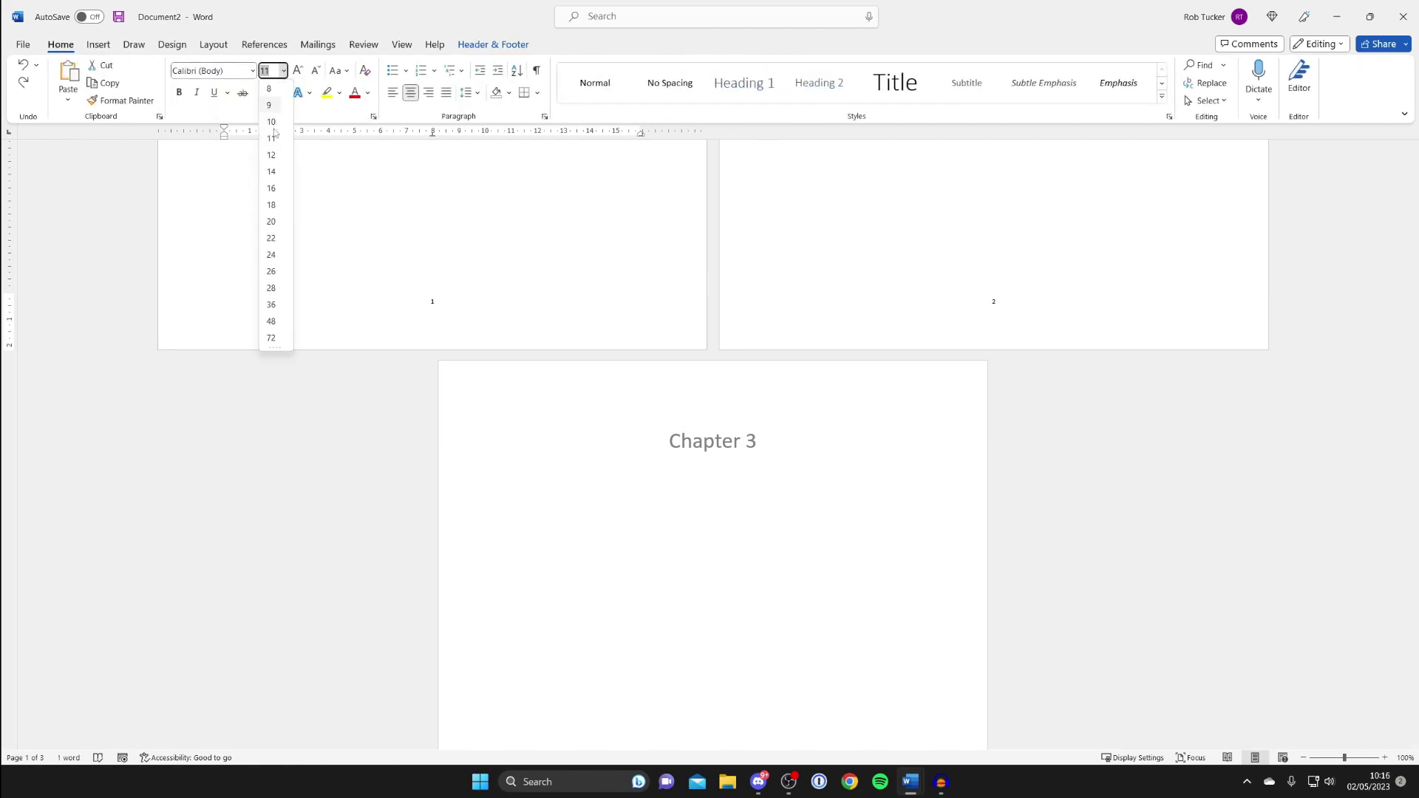
pyautogui.click(275, 194)
pyautogui.press('Escape')
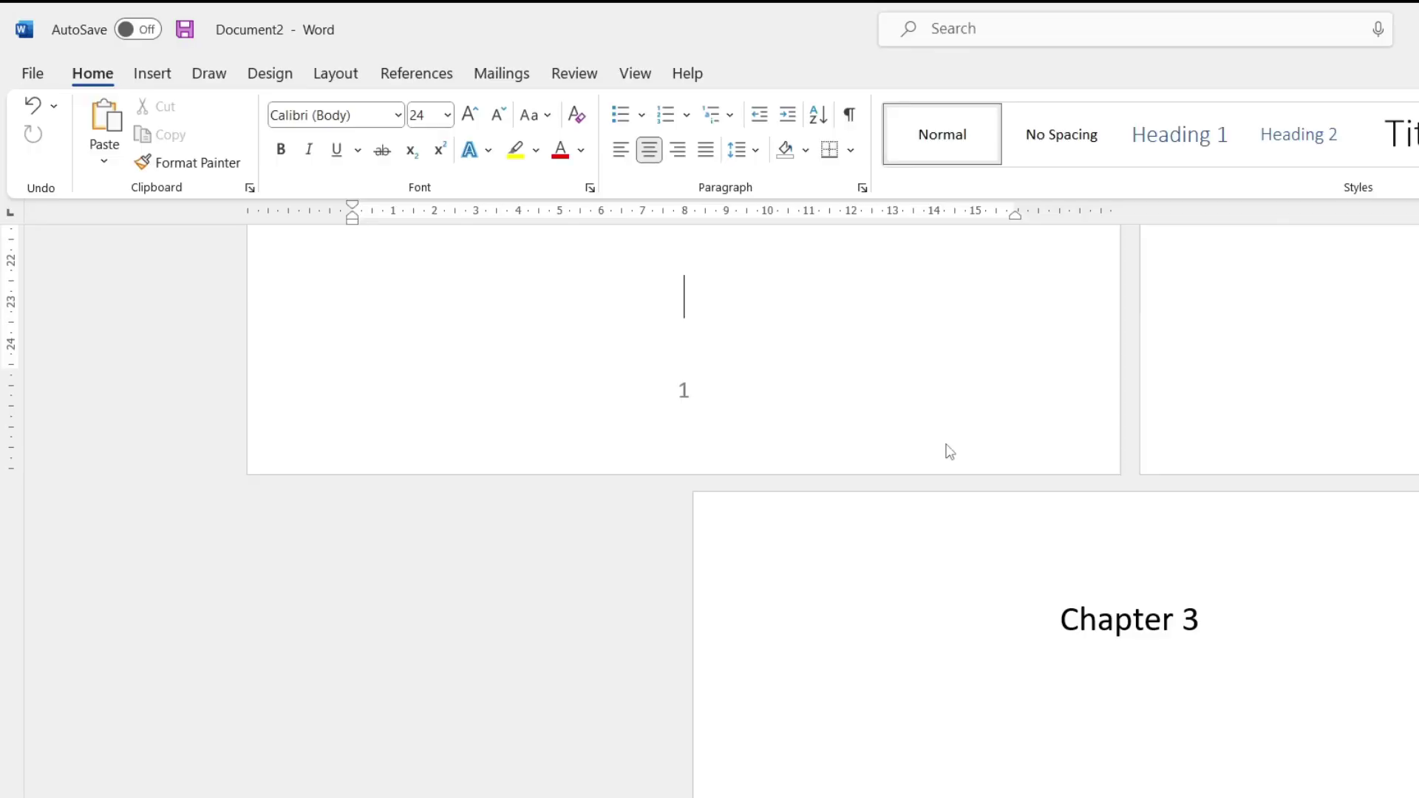
pyautogui.scroll(6, 1001, 611)
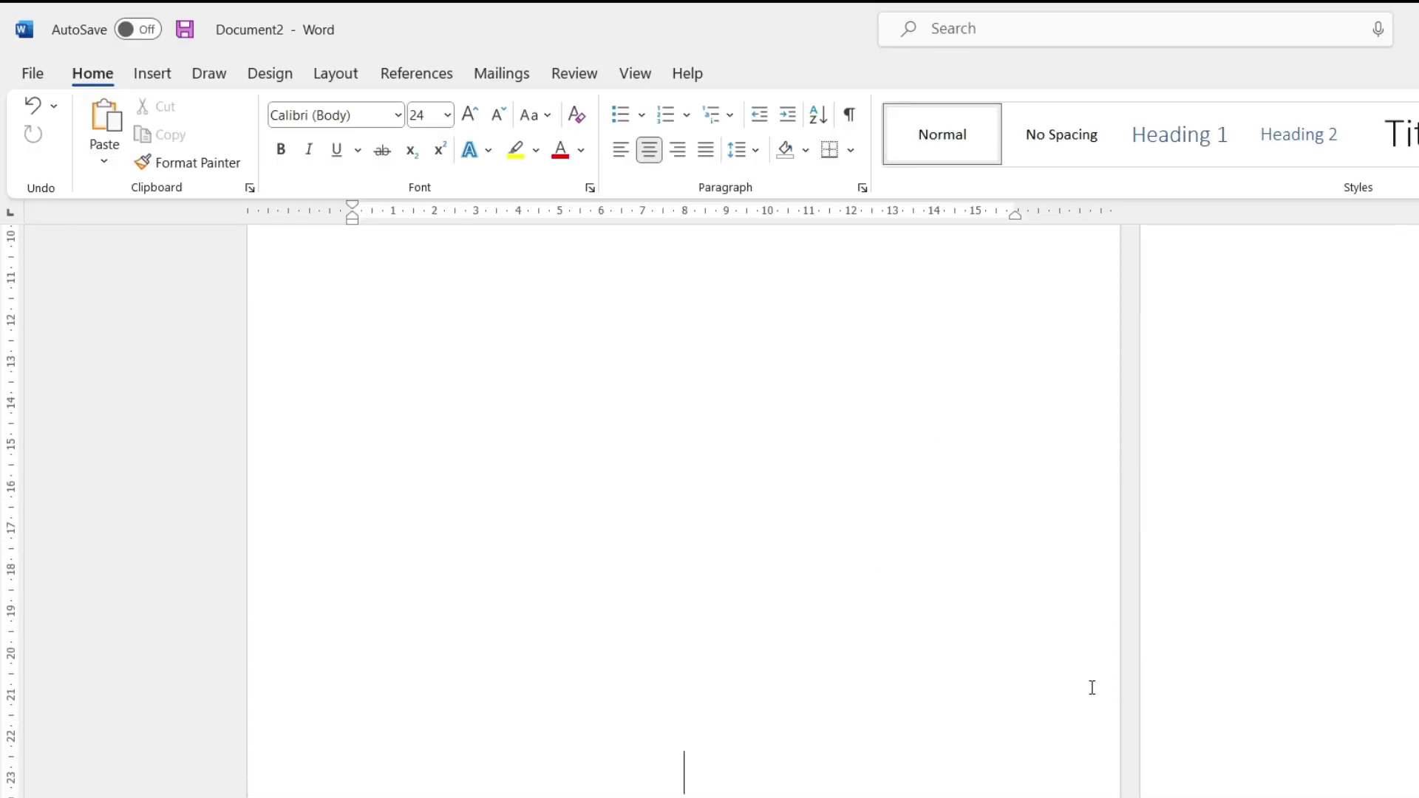
pyautogui.click(32, 74)
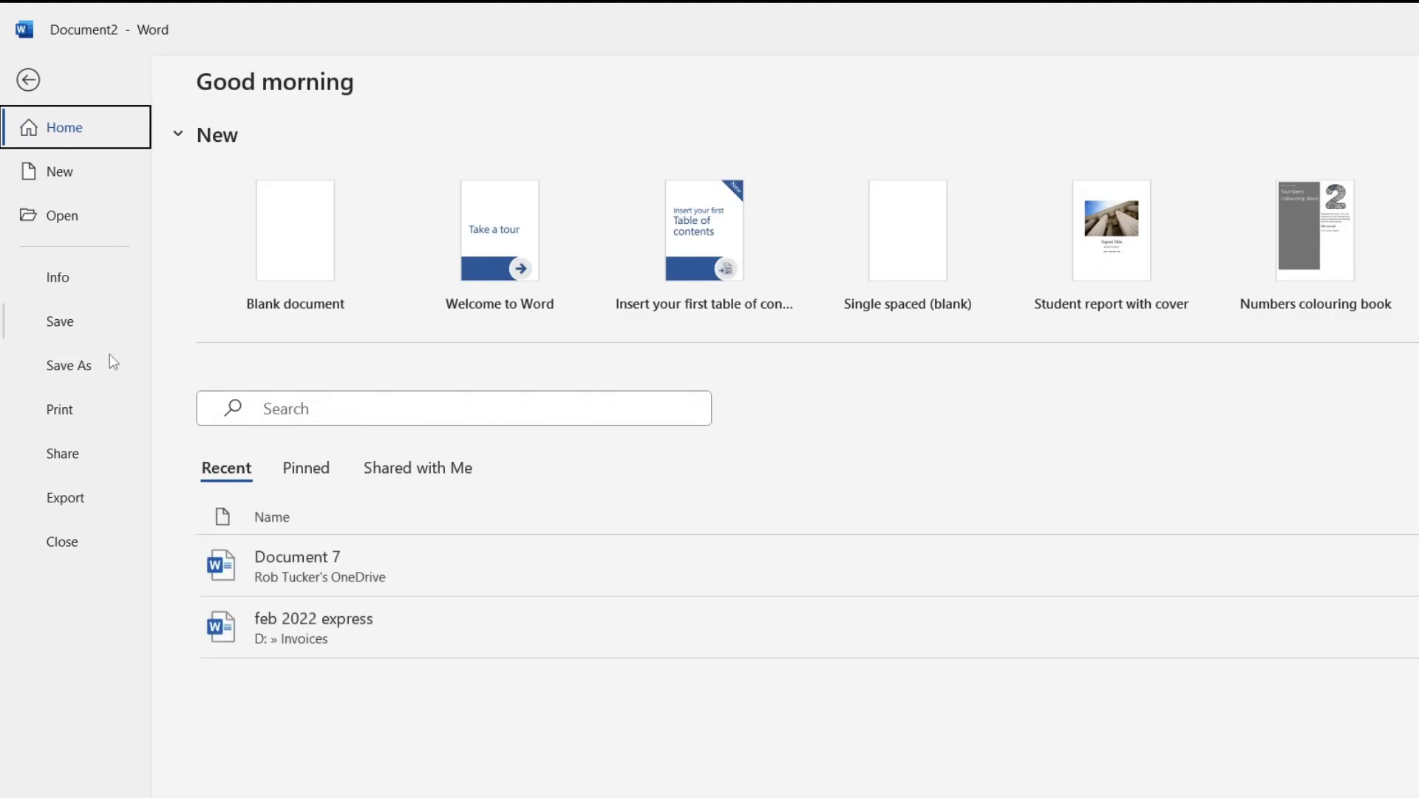
# - Export the chapters document as the PDF Chapter 1
pyautogui.click(95, 498)
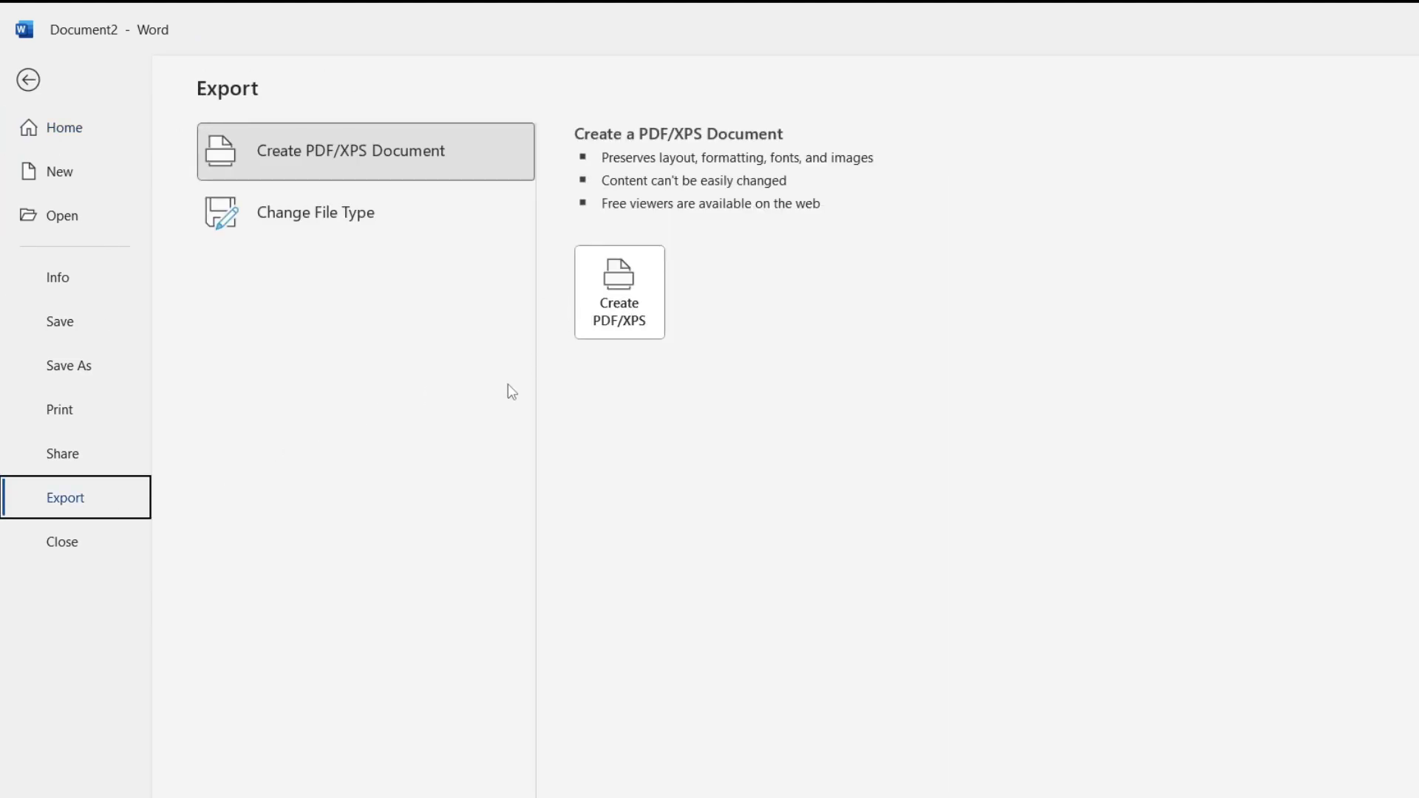
pyautogui.click(632, 288)
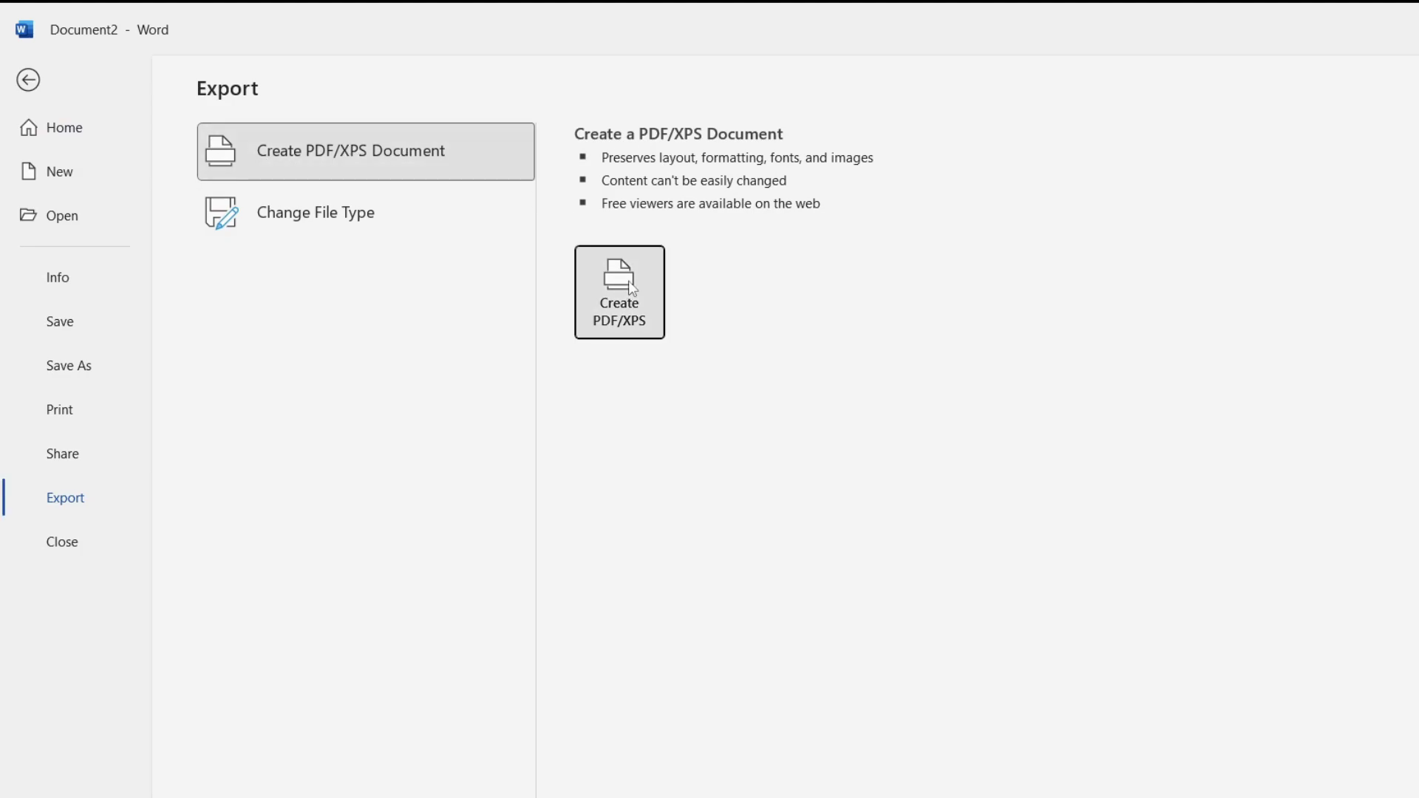
pyautogui.click(938, 689)
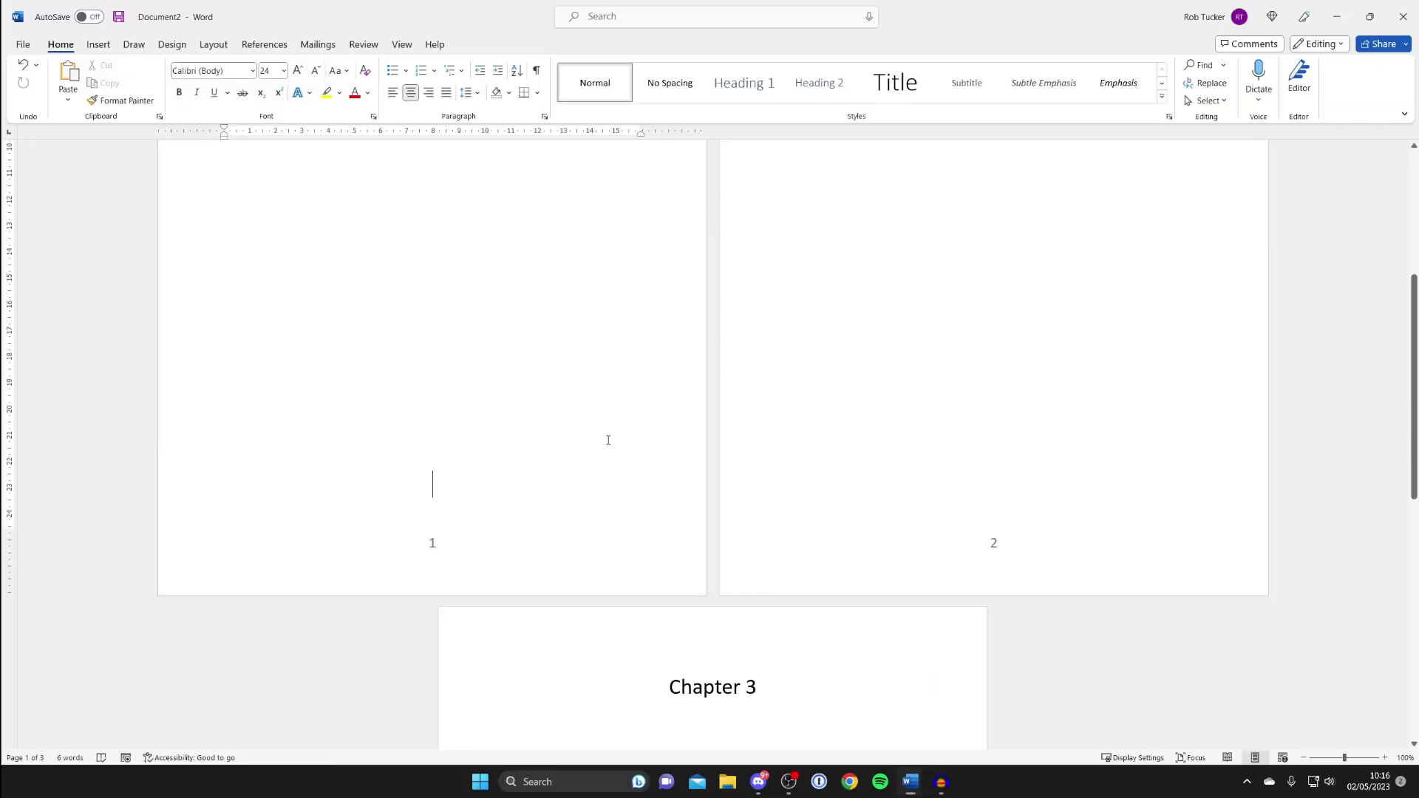
# - Export Document1 as the PDF Cover Page and minimize its window
pyautogui.moveTo(911, 781)
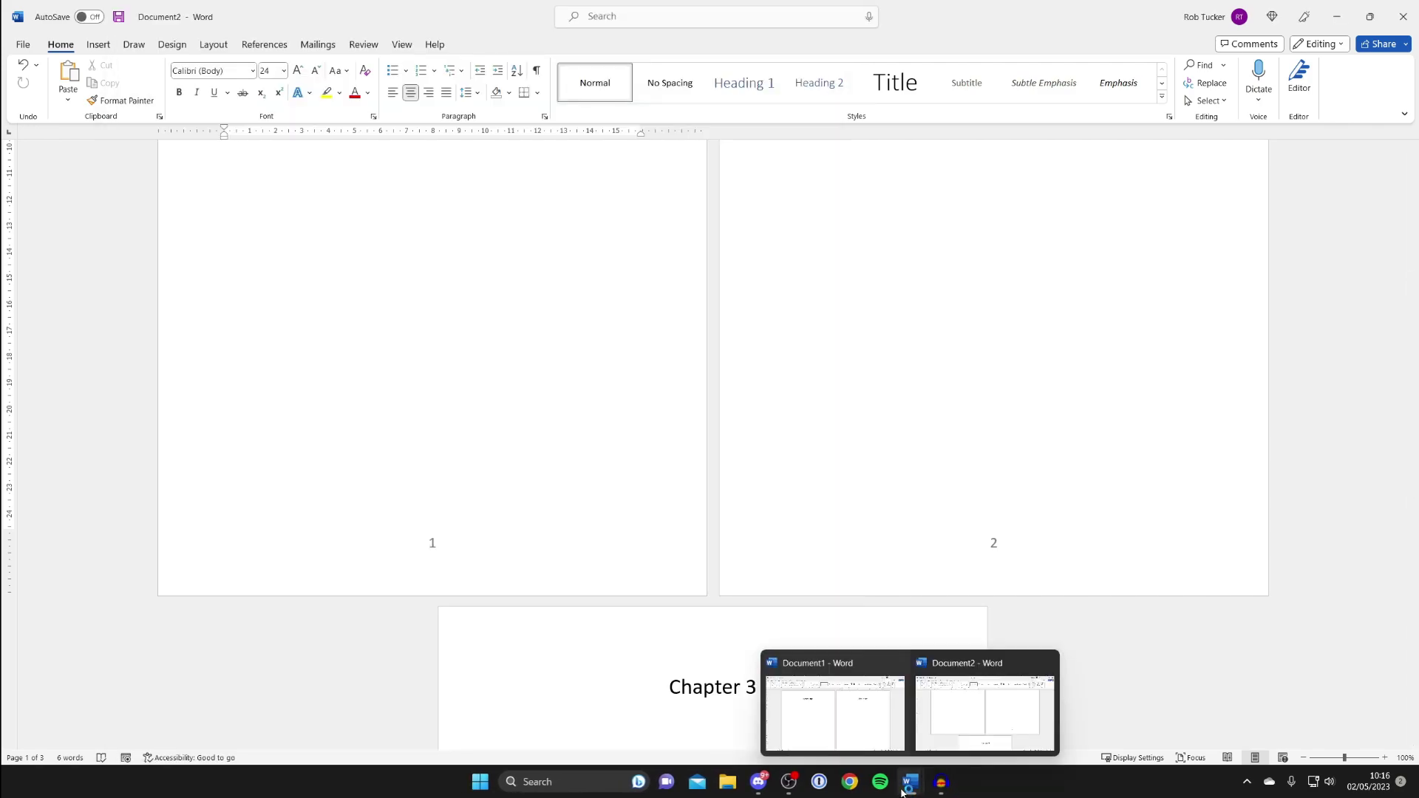
pyautogui.click(859, 707)
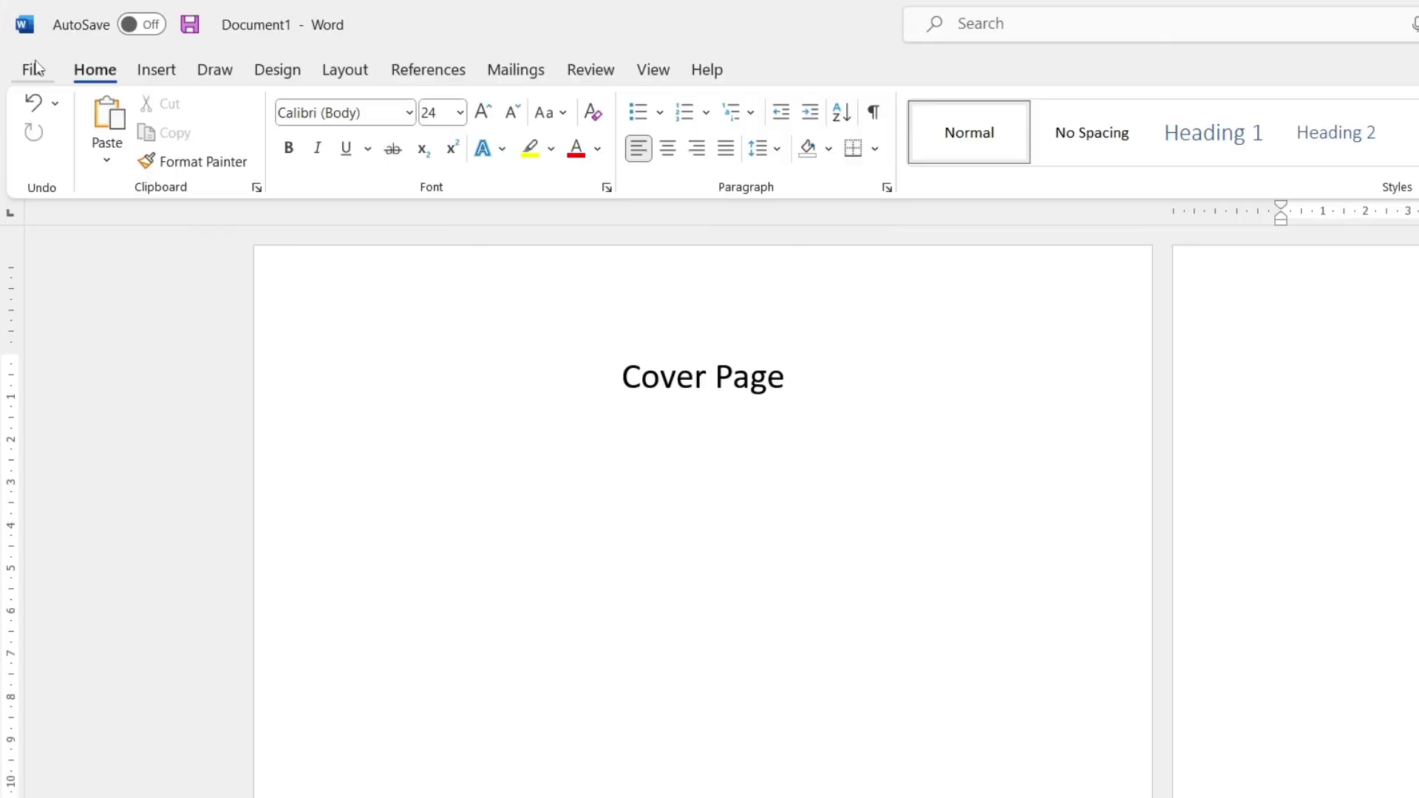
pyautogui.click(23, 44)
pyautogui.click(122, 505)
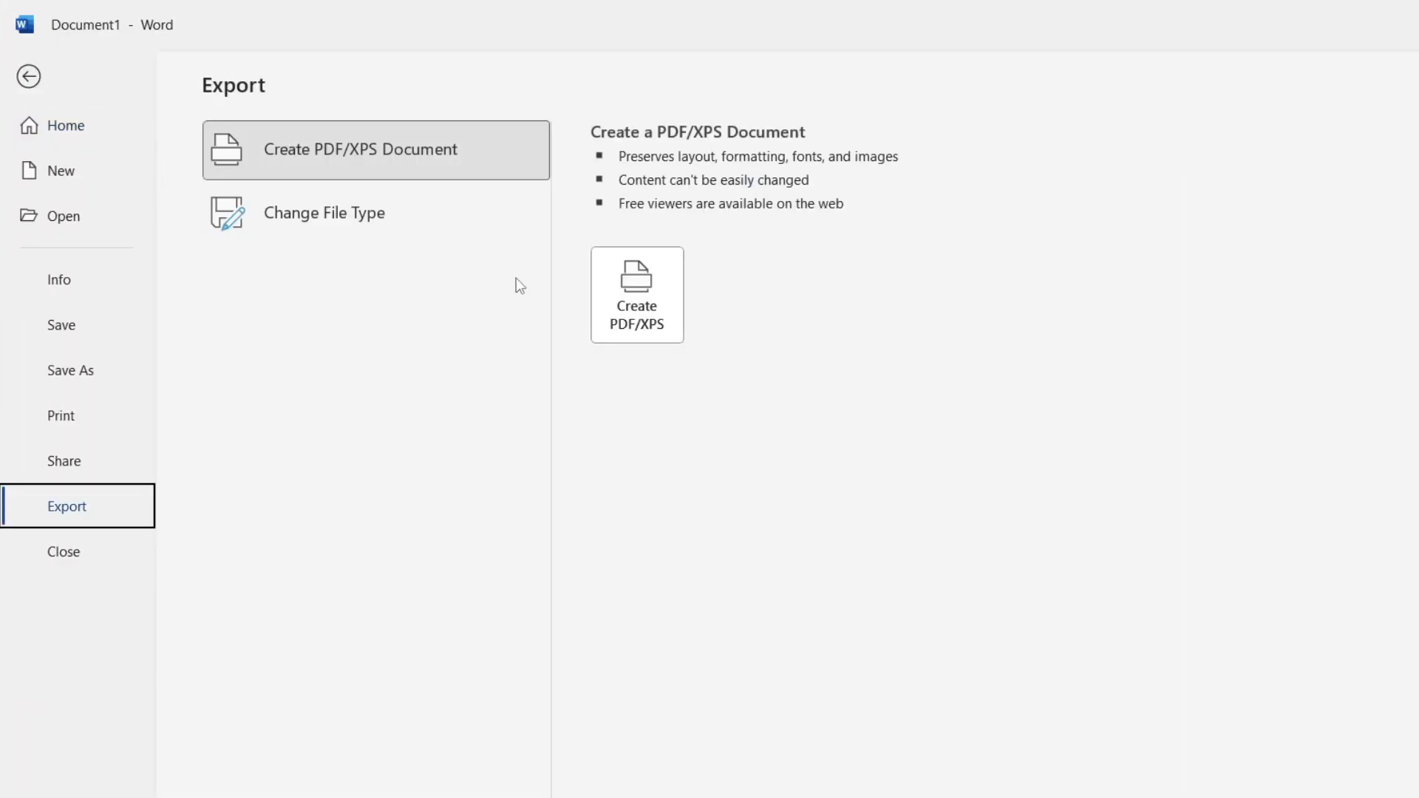
pyautogui.click(640, 292)
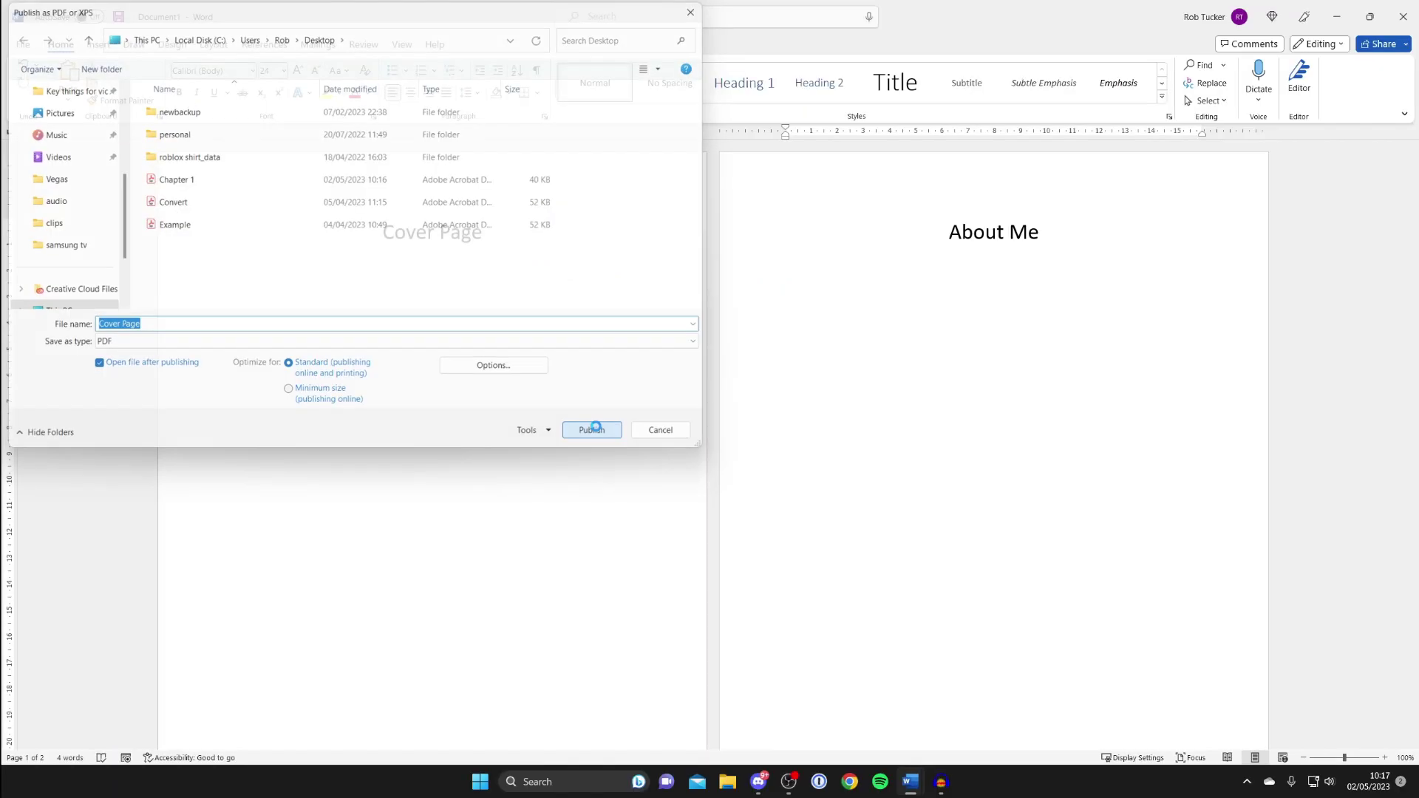
pyautogui.click(971, 700)
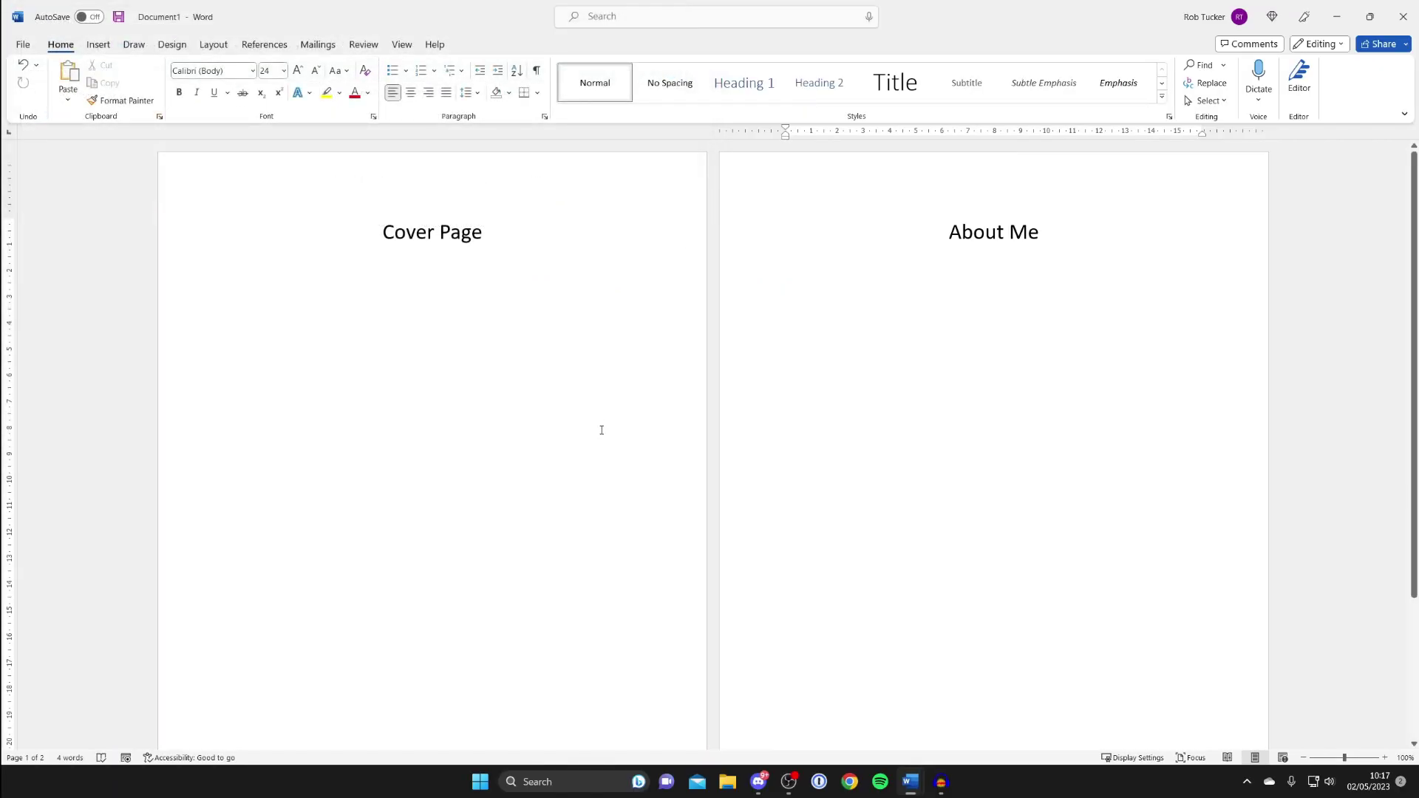
pyautogui.click(1336, 7)
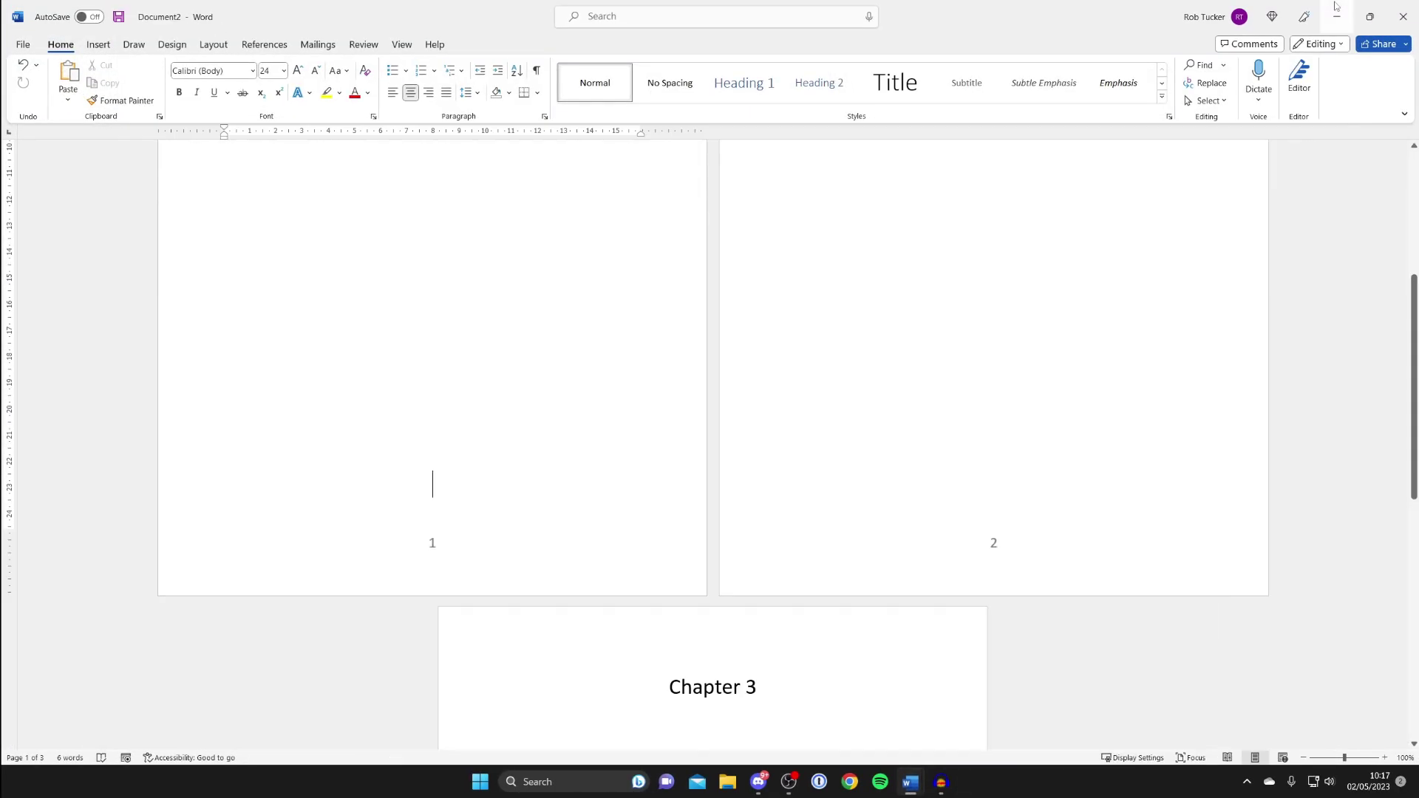
# - Minimize the chapters document window and launch Google Chrome
pyautogui.click(1336, 7)
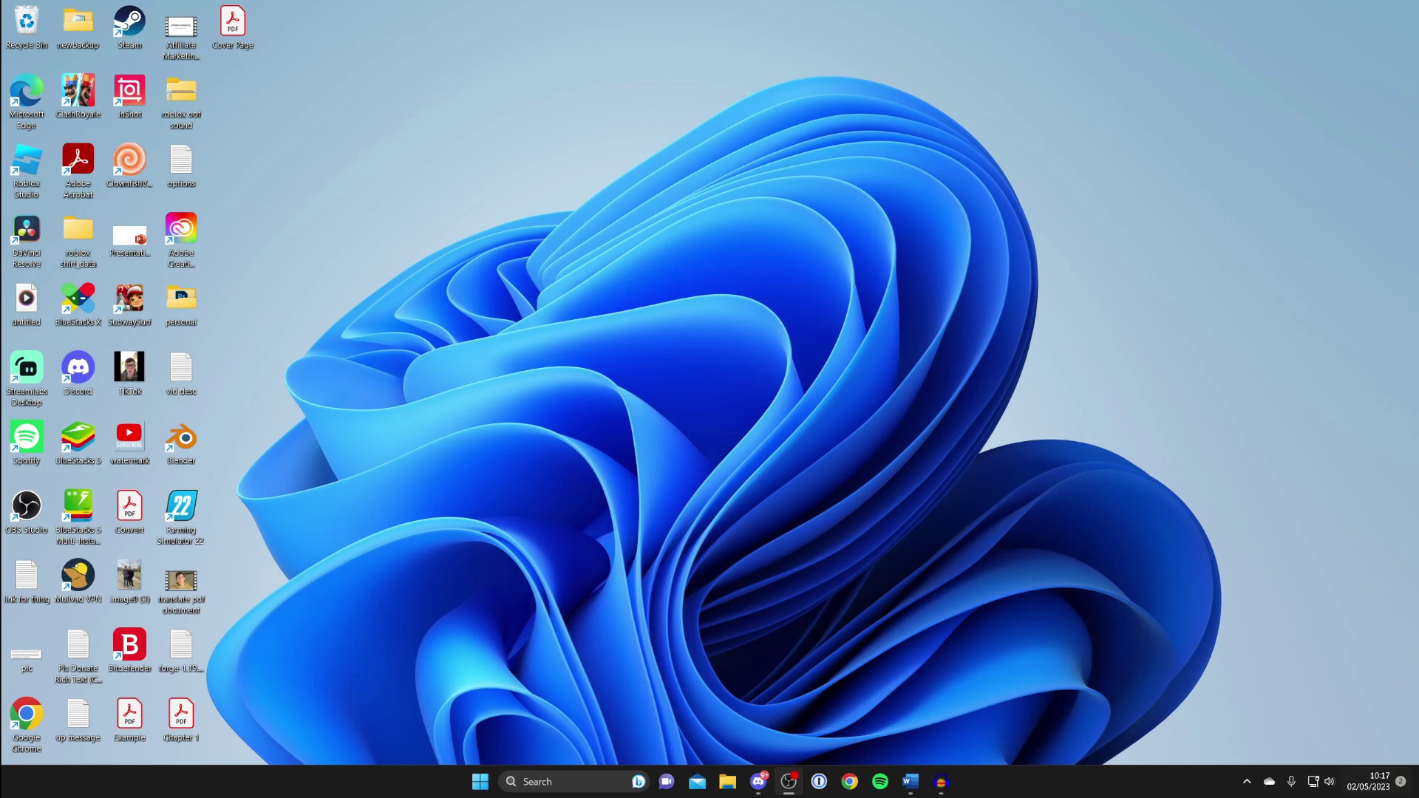
pyautogui.click(856, 776)
# - Google 'merge pdf online' and open the iLovePDF Merge PDF result
pyautogui.click(812, 351)
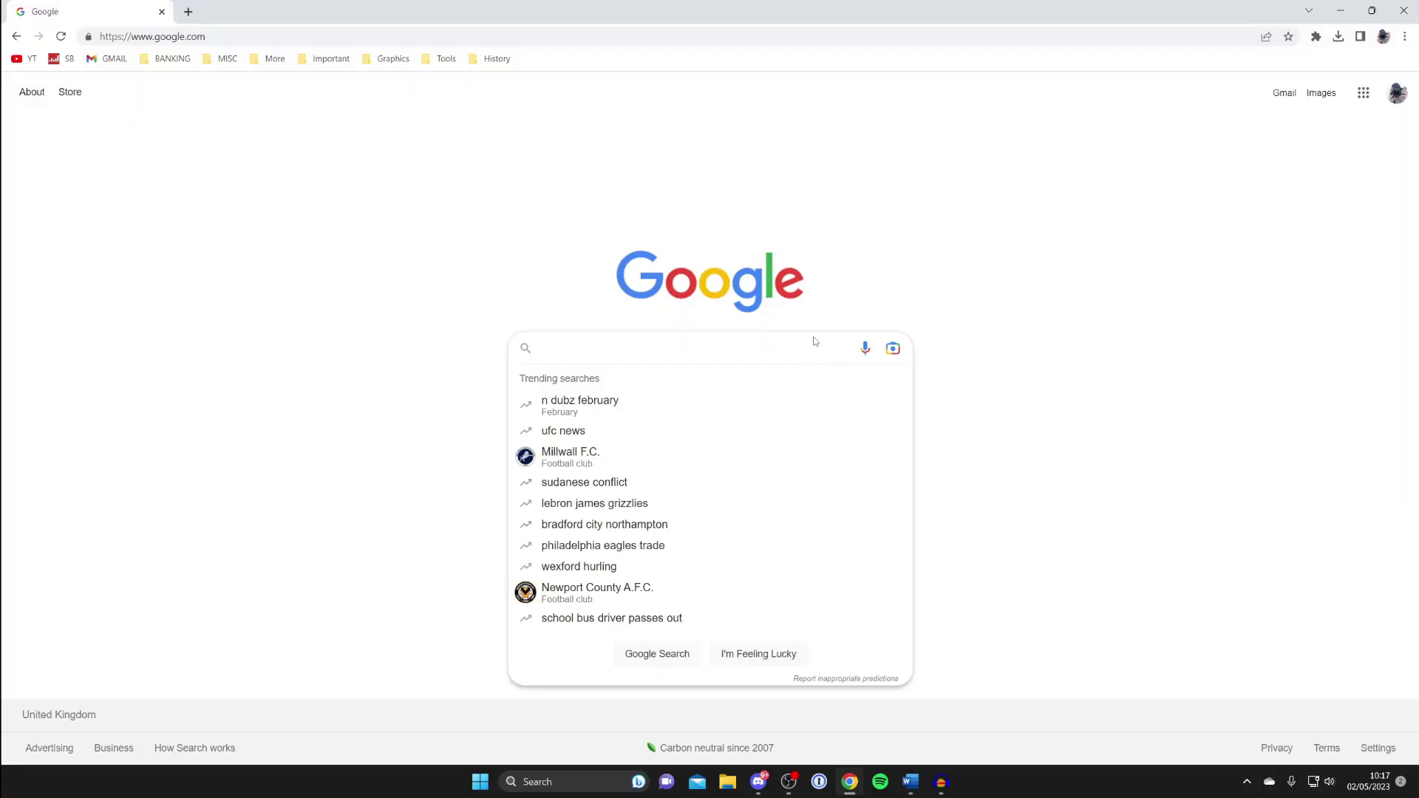
pyautogui.write('merge ')
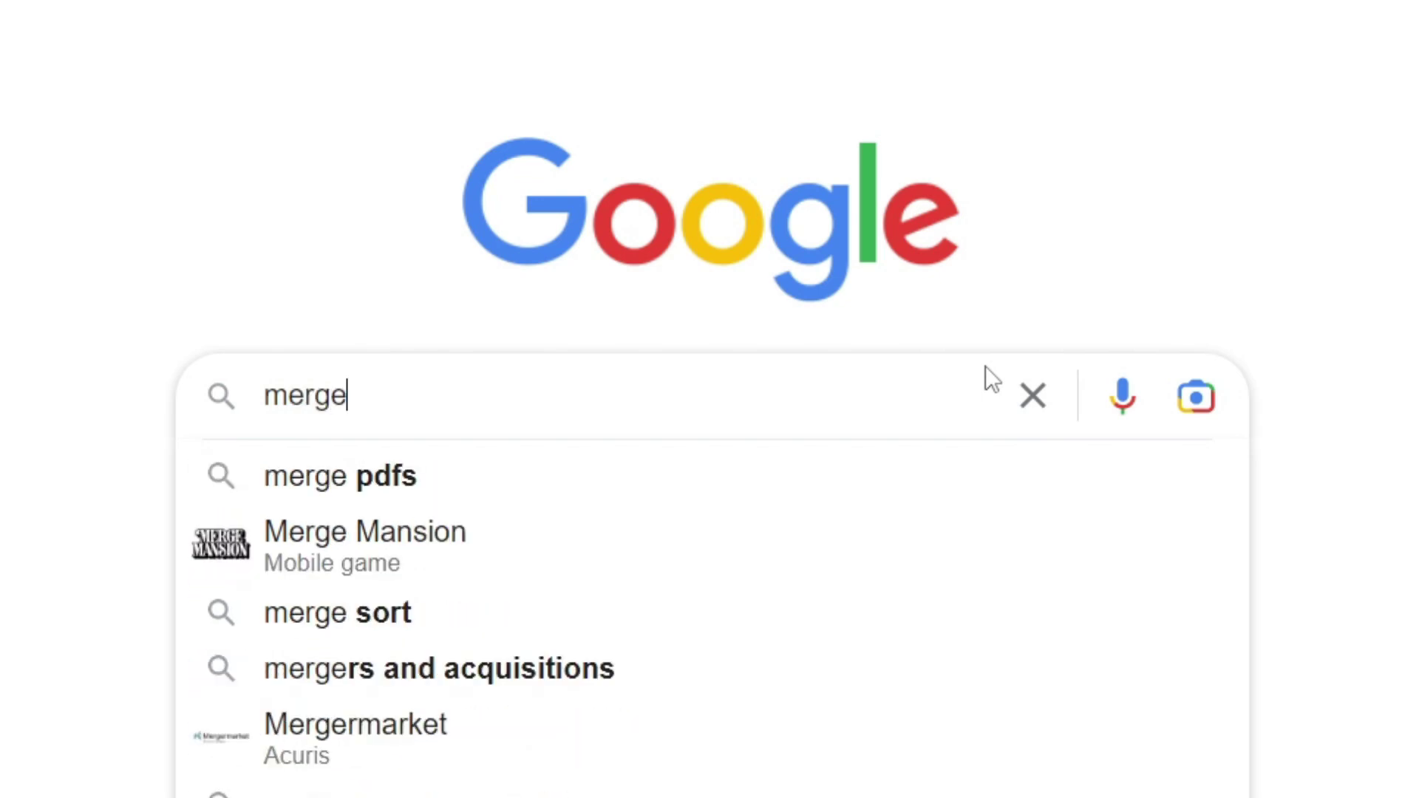
pyautogui.write('pdf online')
pyautogui.press('Return')
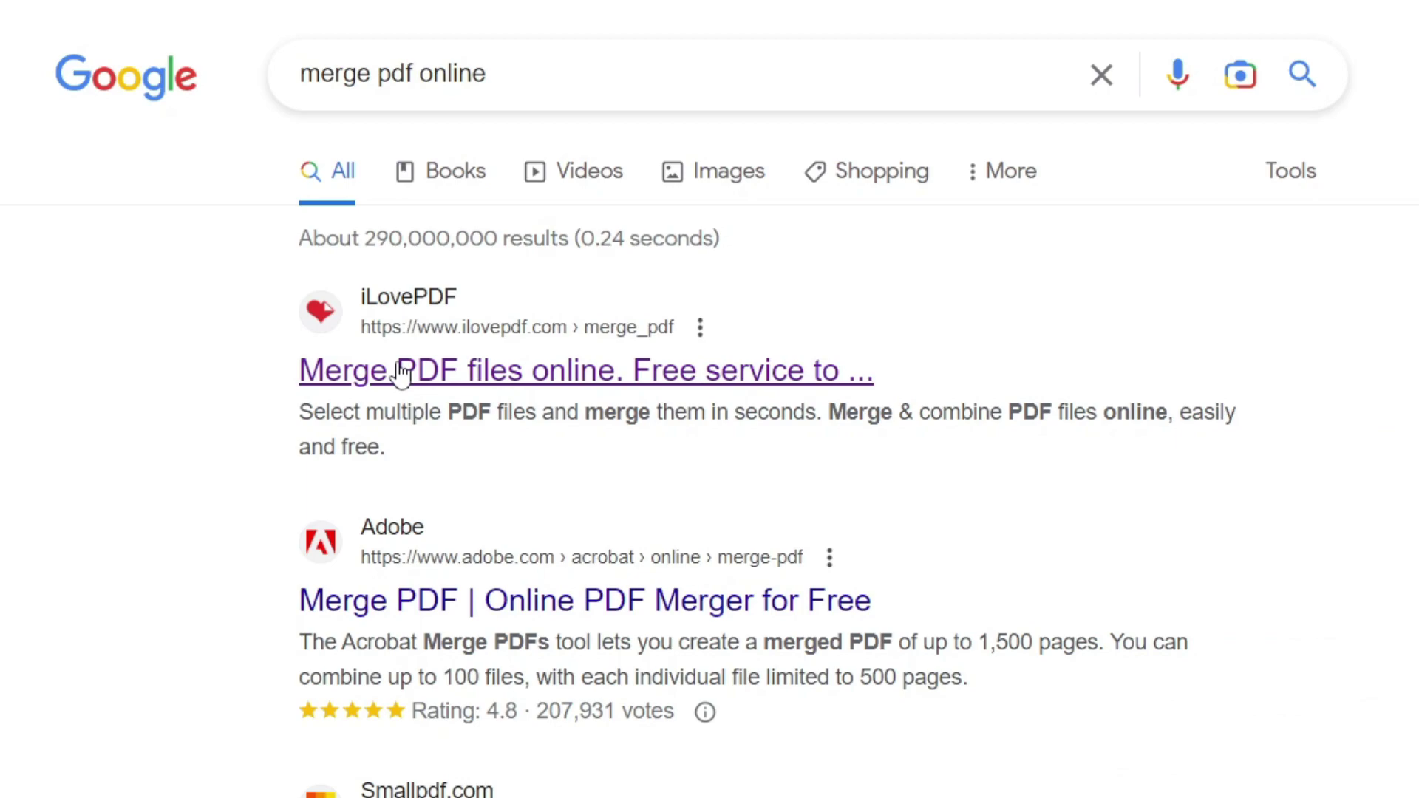
pyautogui.click(401, 371)
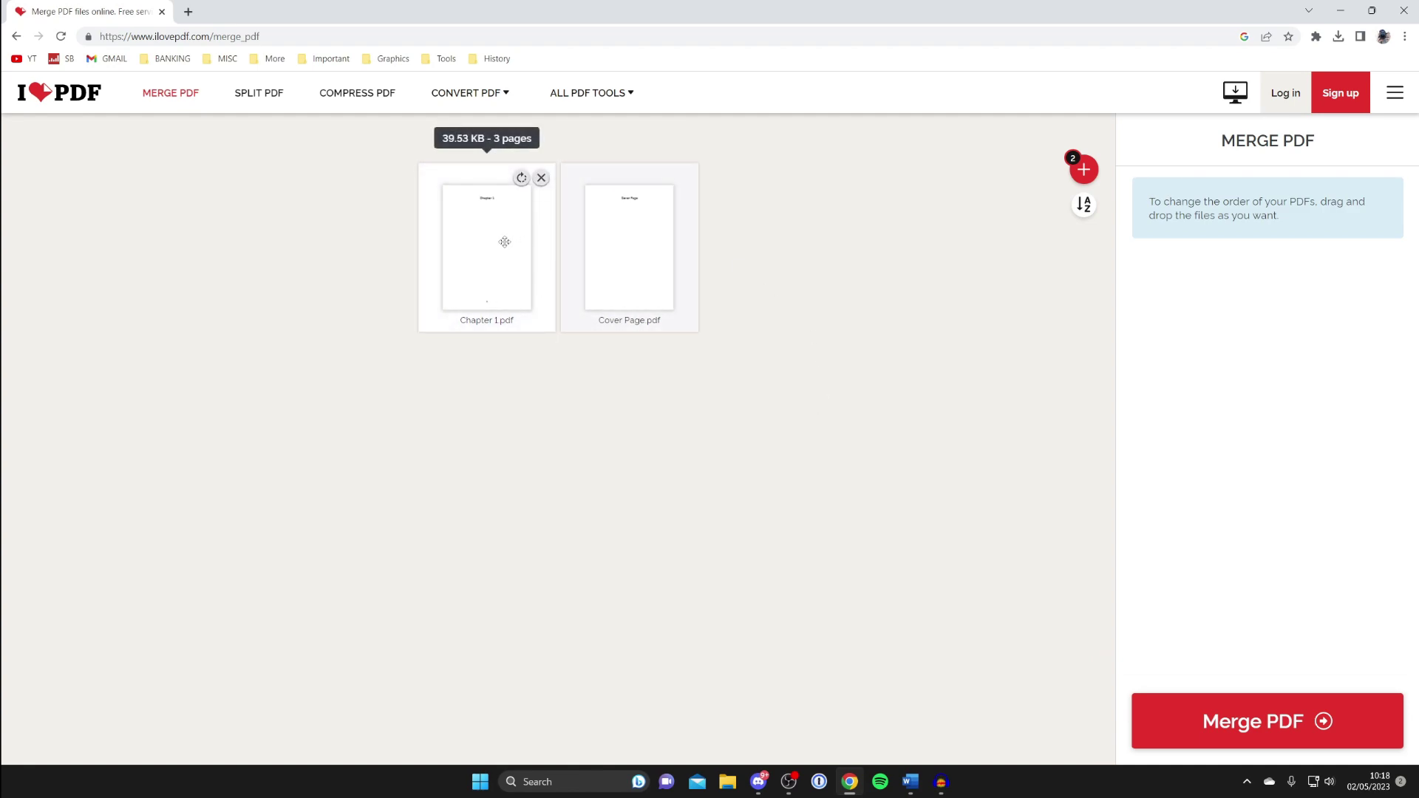
# - Move Cover Page.pdf ahead of Chapter 1.pdf and merge them into one PDF
pyautogui.moveTo(649, 234); pyautogui.dragTo(446, 231)
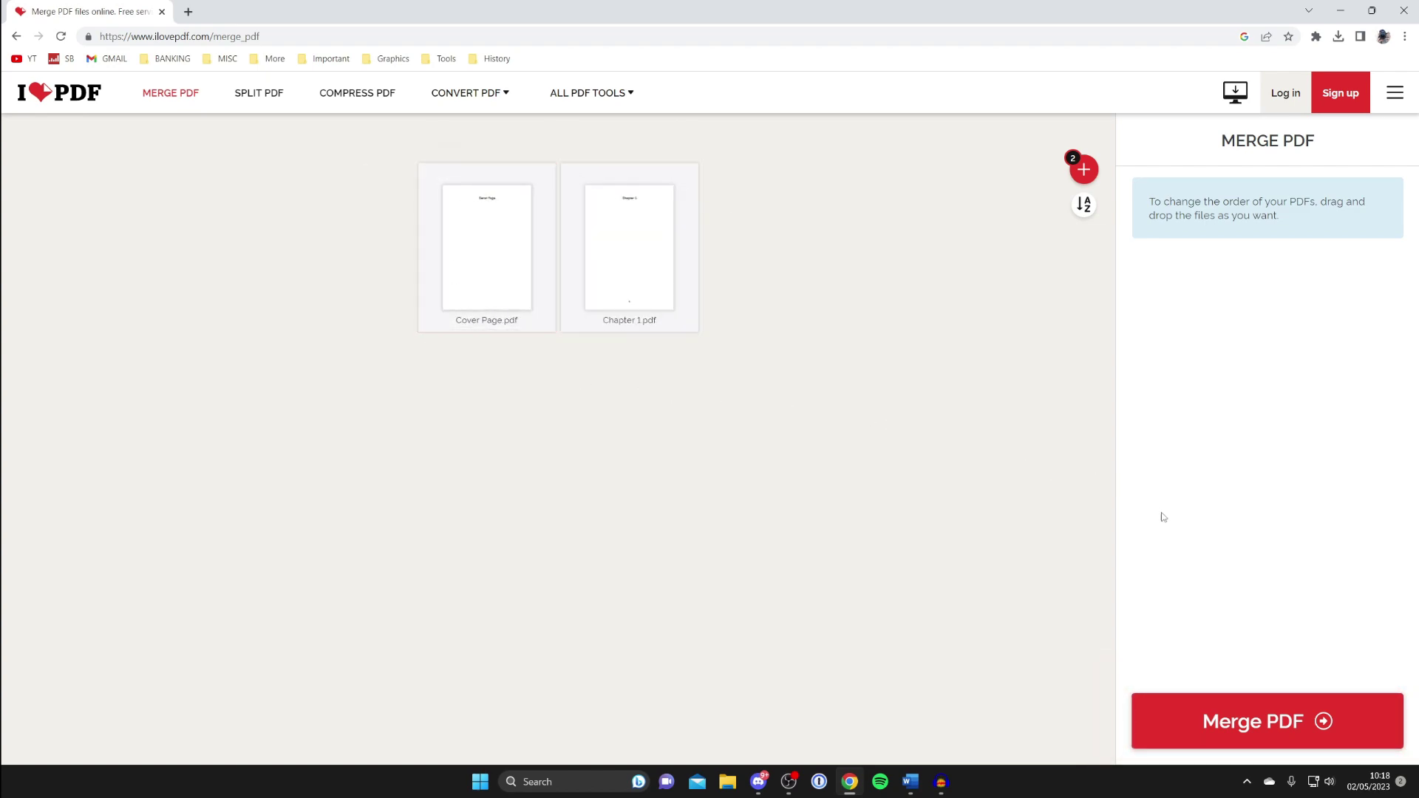
pyautogui.click(1326, 732)
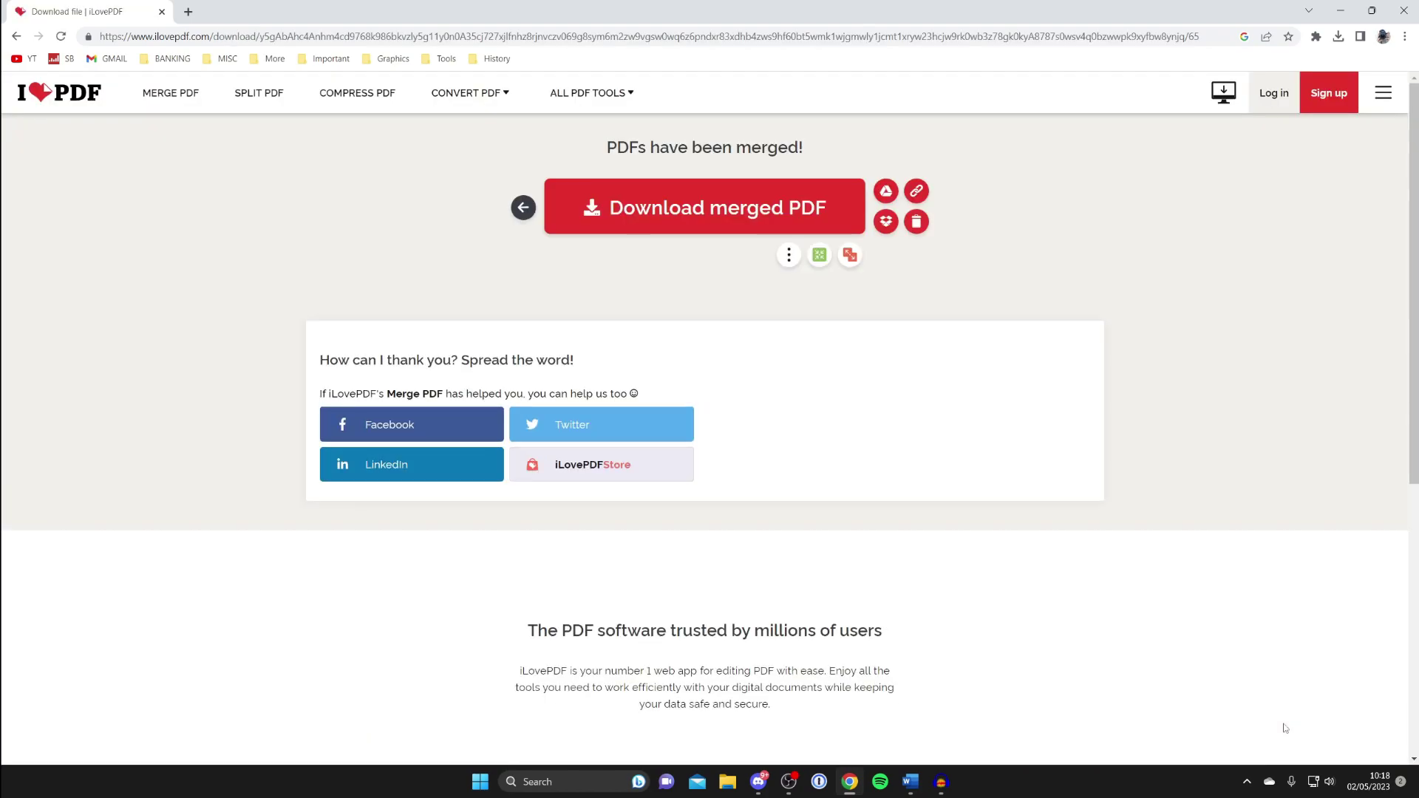
# - Download Cover Page_merged.pdf (64.4 KB) from iLovePDF and open the finished file
pyautogui.click(732, 207)
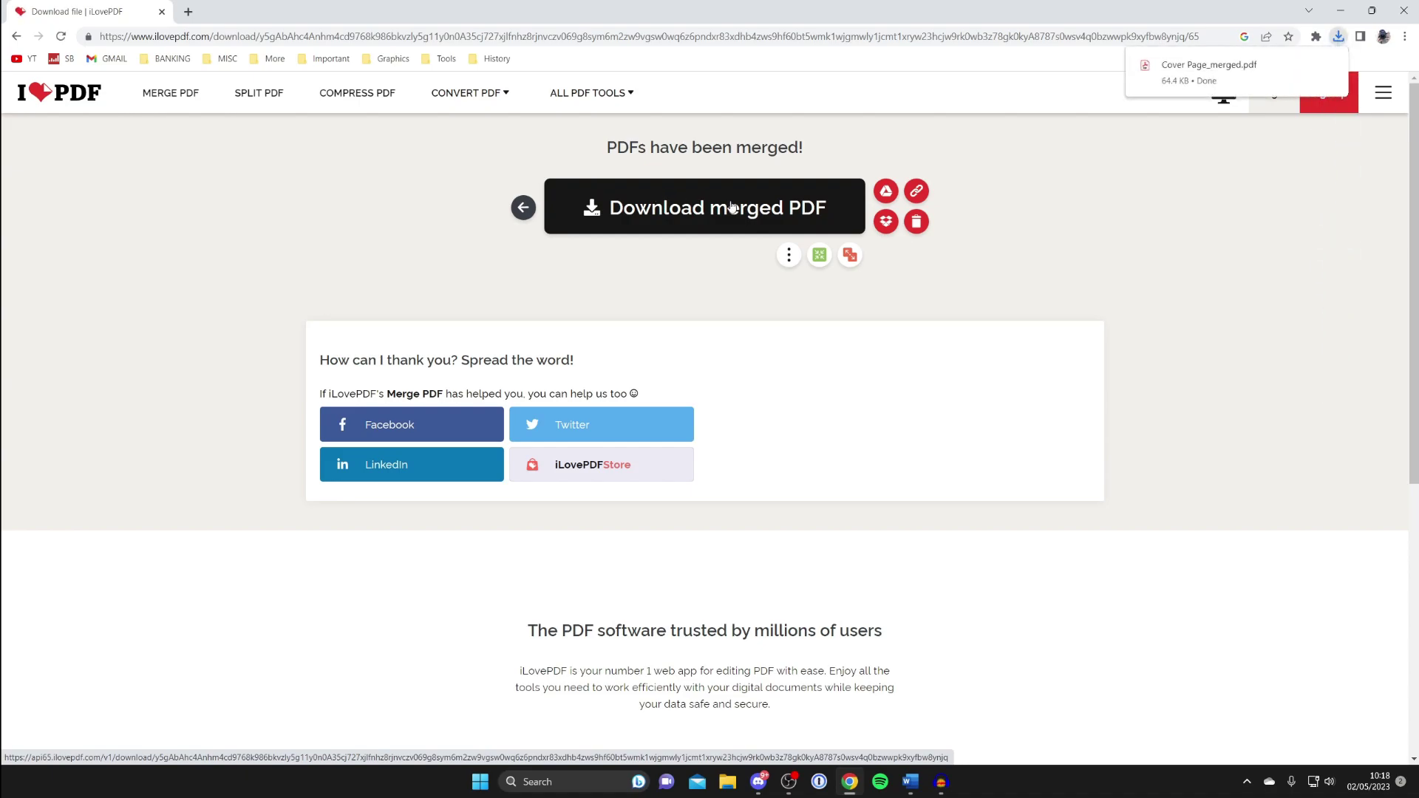
pyautogui.click(1212, 71)
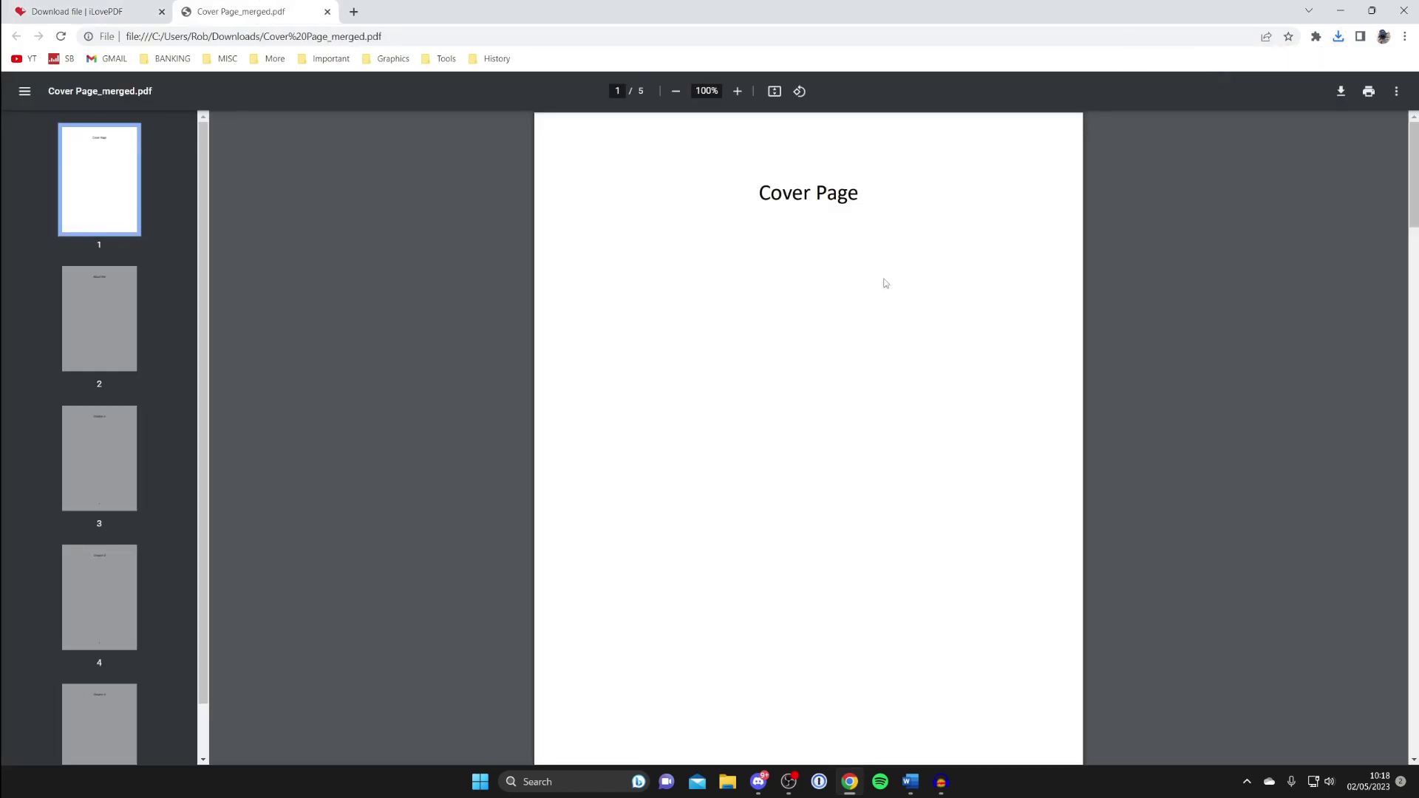
# - Scroll through the five pages of Cover Page_merged.pdf, Cover Page to the chapters, and back up
pyautogui.scroll(-8, 817, 254)
pyautogui.scroll(-15, 876, 380)
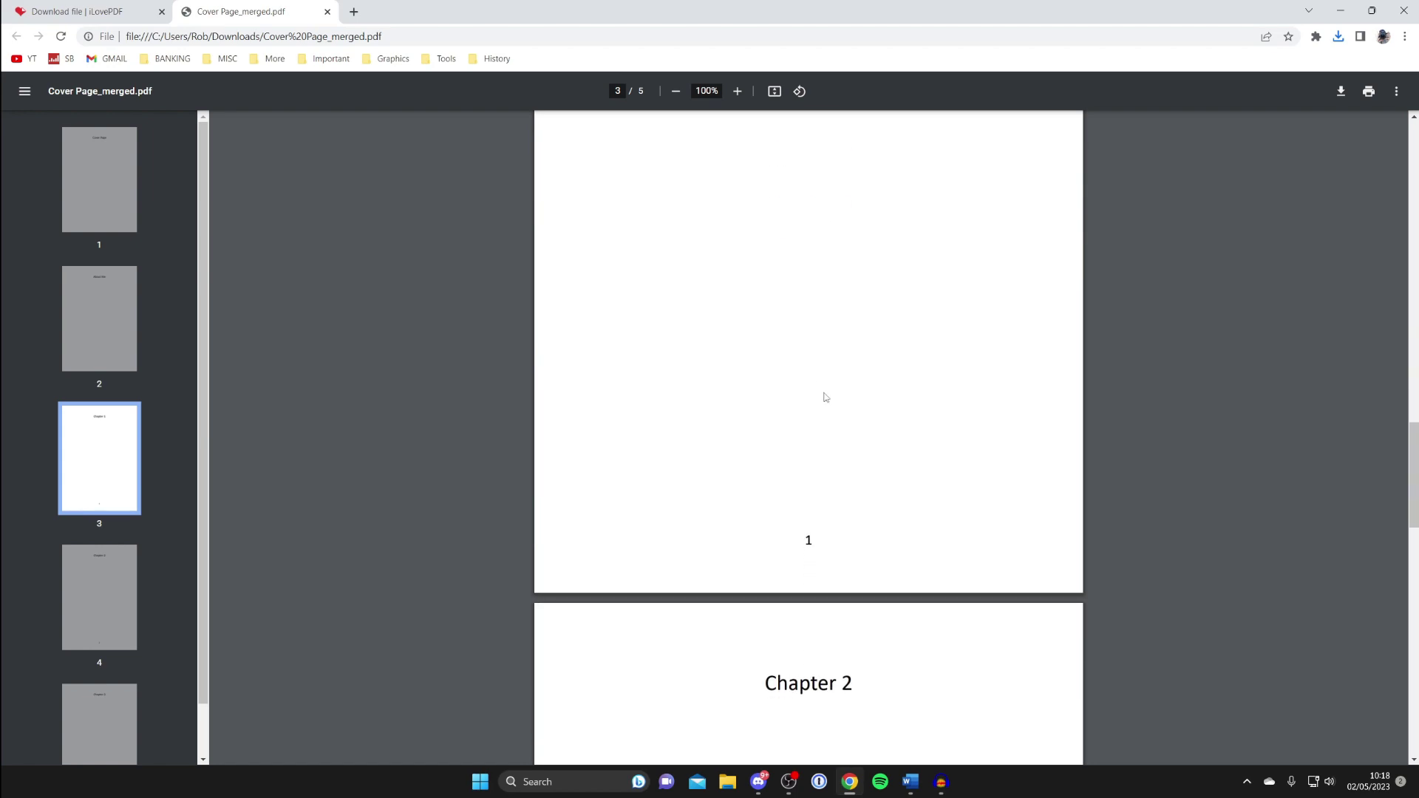
pyautogui.scroll(-13, 819, 378)
pyautogui.scroll(20, 859, 502)
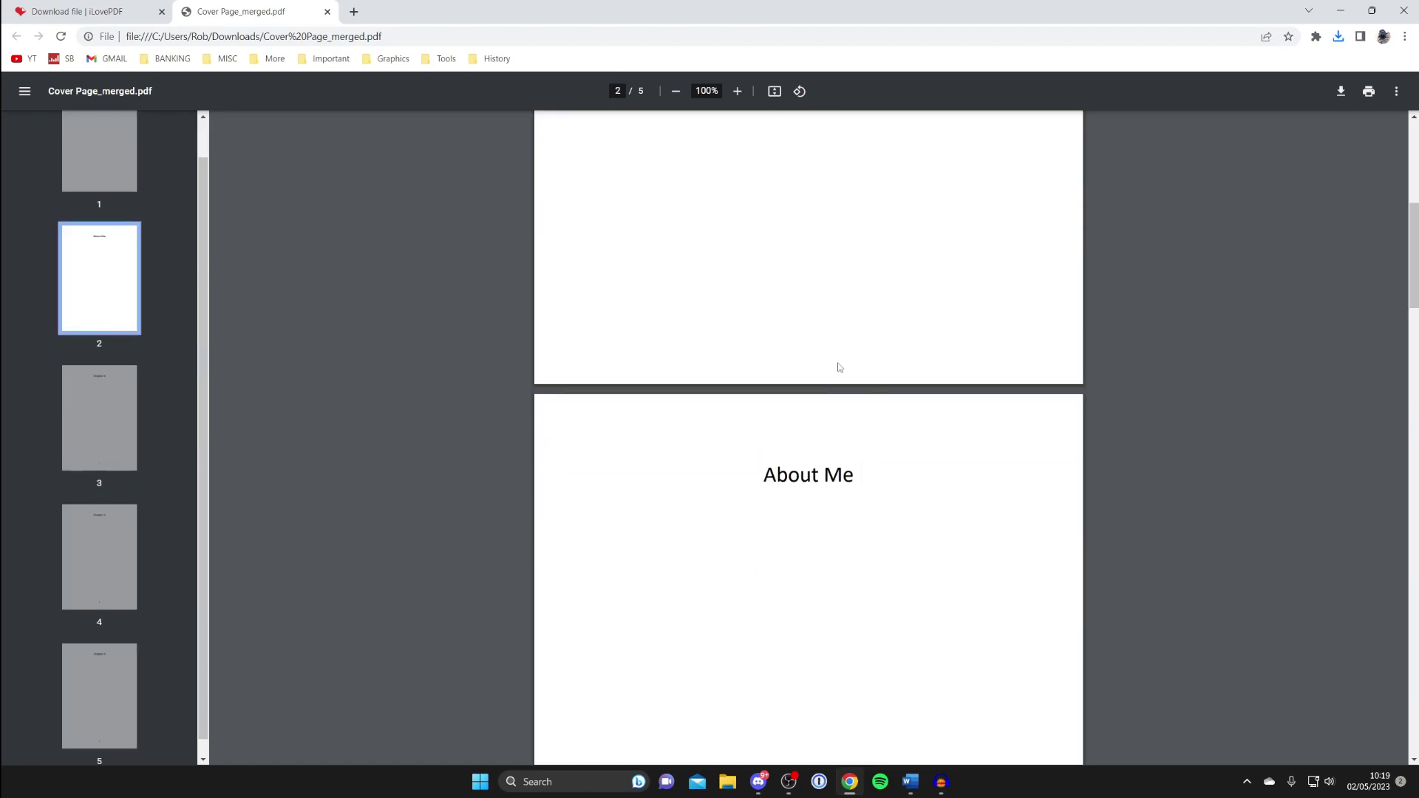
pyautogui.scroll(6, 840, 367)
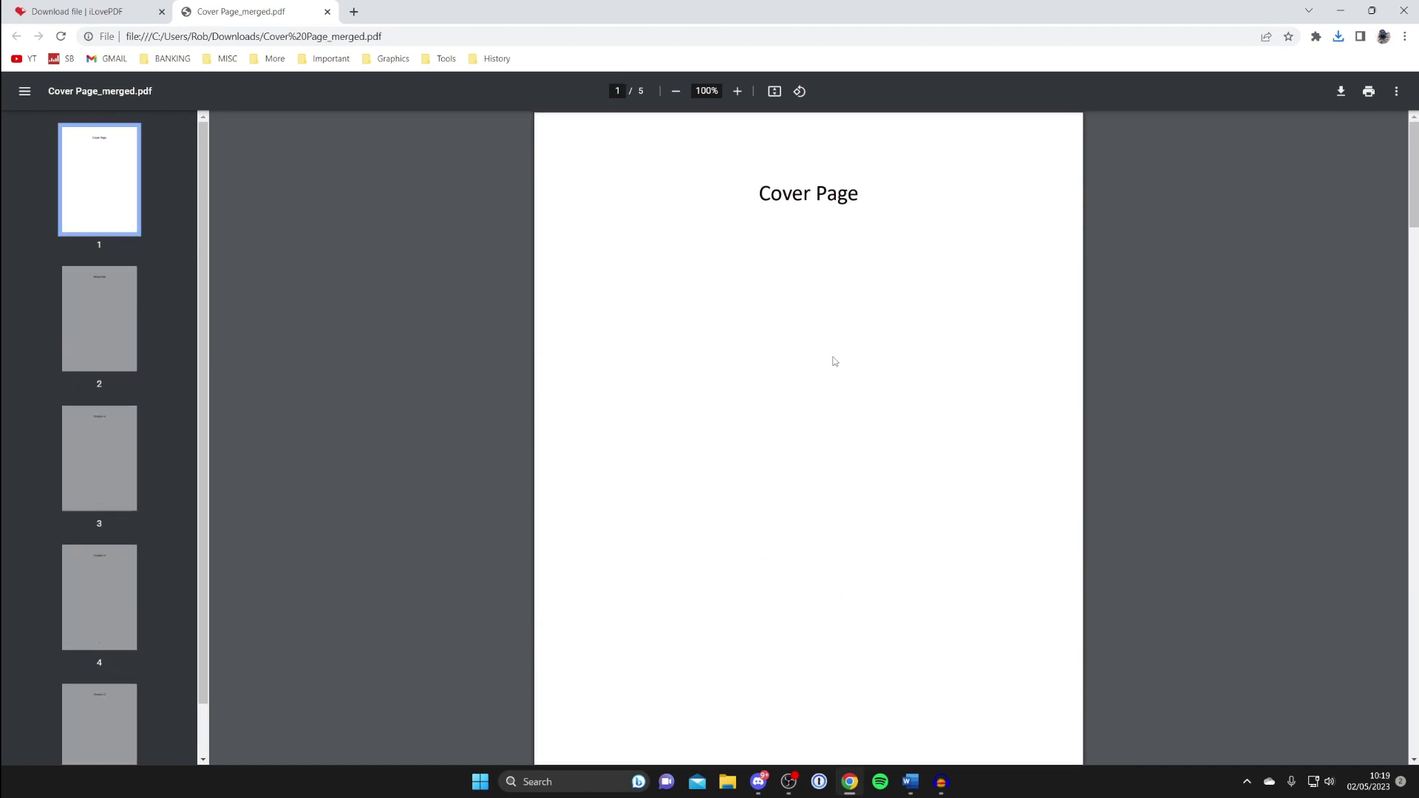